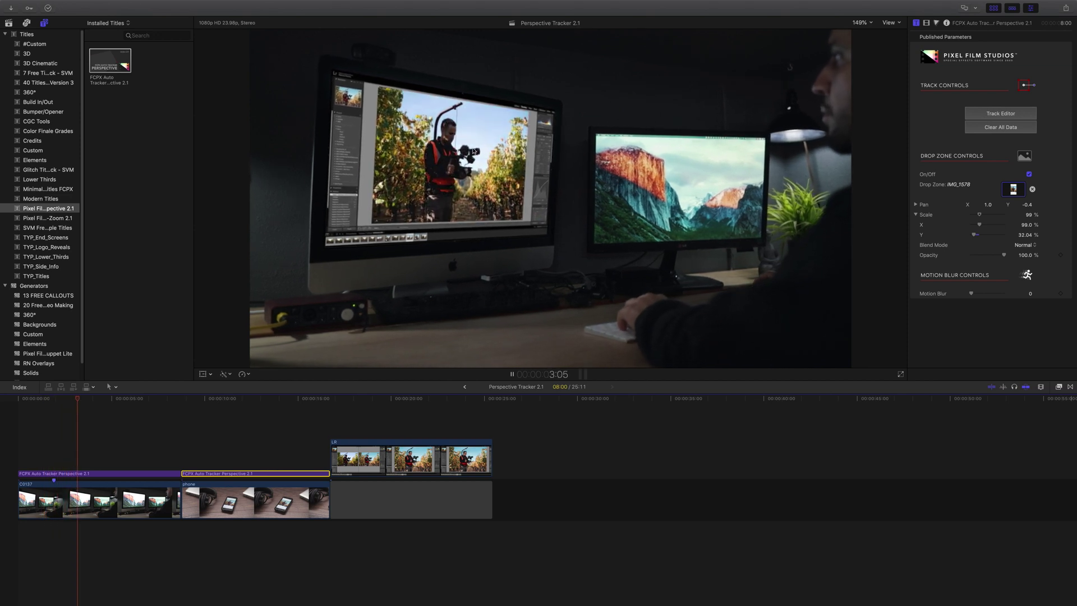
- Stop playback and scrub through the composited monitors shot and the phone clip
key("space")
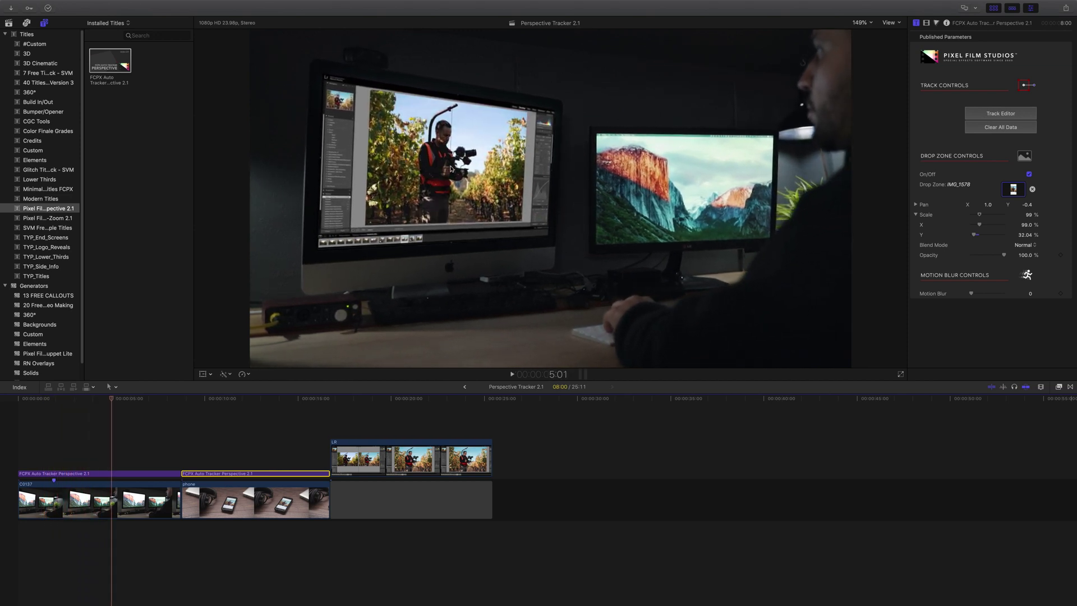
left_click(131, 474)
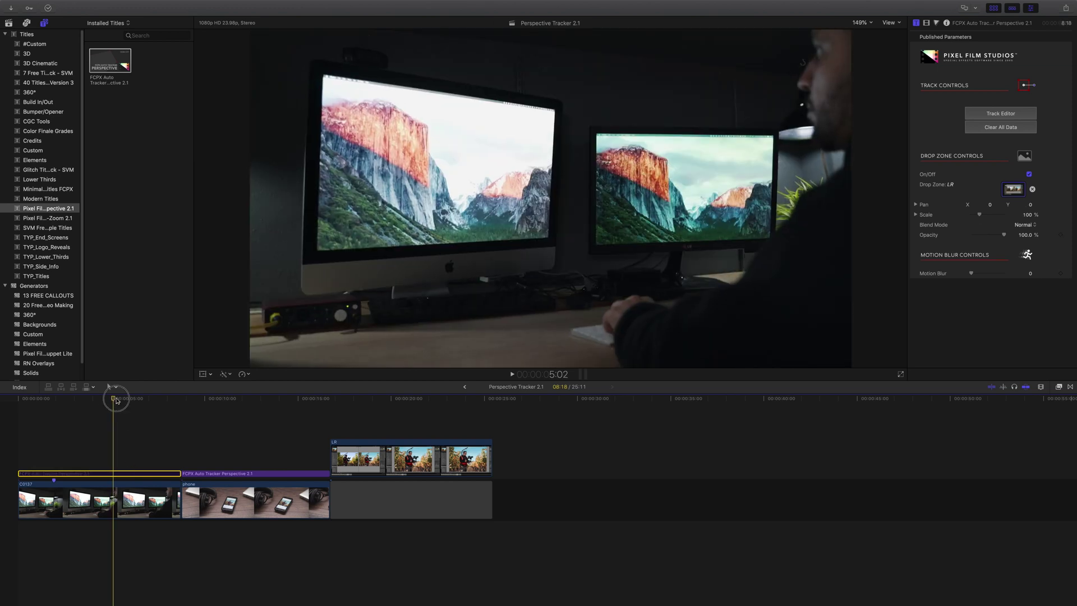
mouse_move(116, 400)
left_mouse_down()
mouse_move(140, 401)
mouse_move(62, 412)
mouse_move(133, 411)
left_mouse_up()
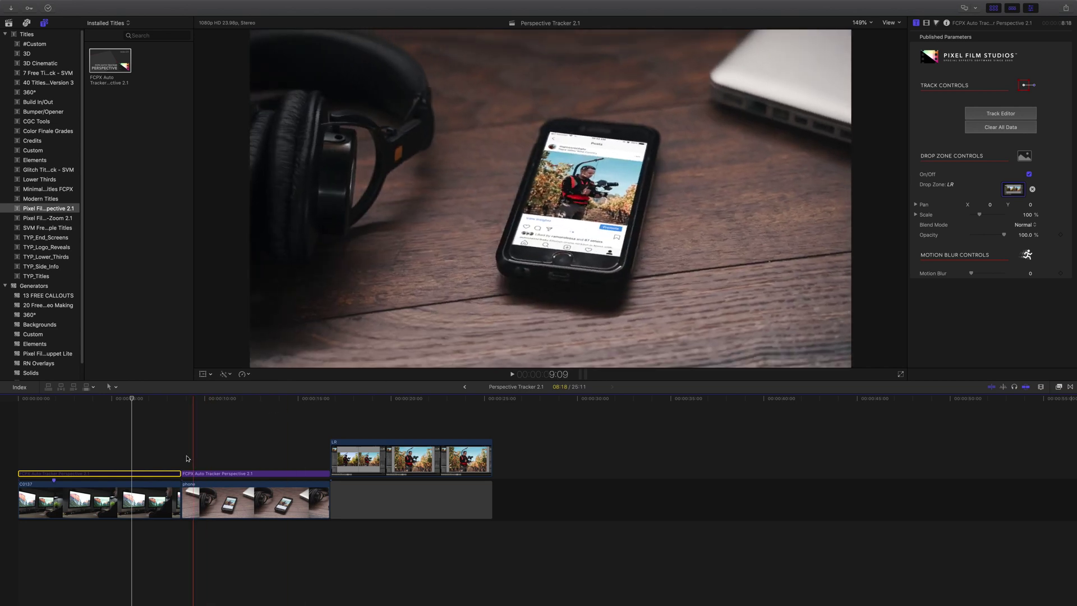
left_click_drag(131, 401, 298, 405)
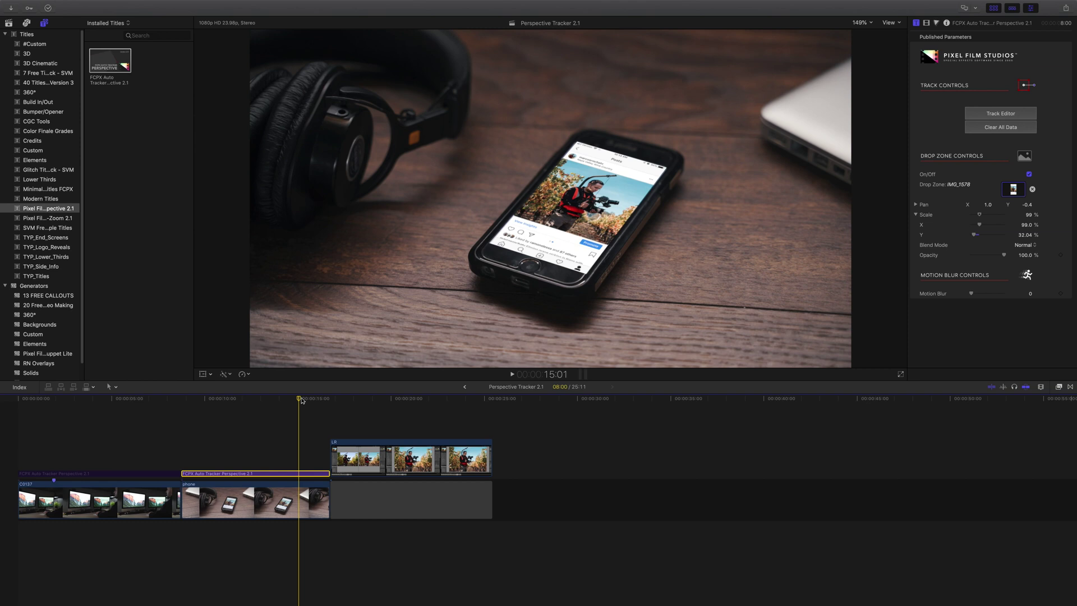
- Move C0137 after the LR clip and add an Auto Tracker Perspective title trimmed to it
left_click(103, 497)
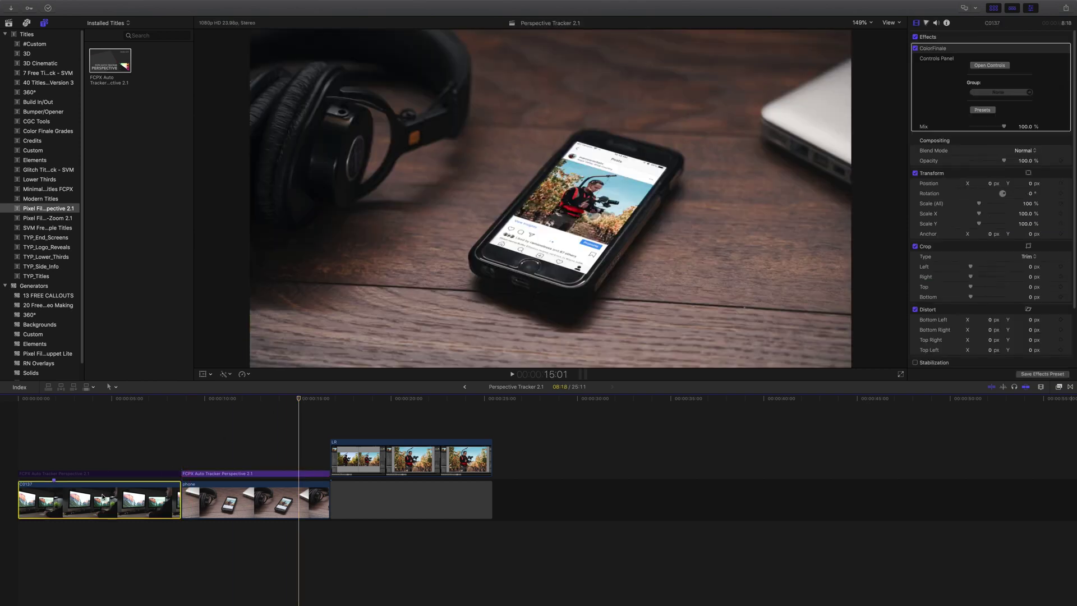
left_click_drag(102, 497, 603, 502)
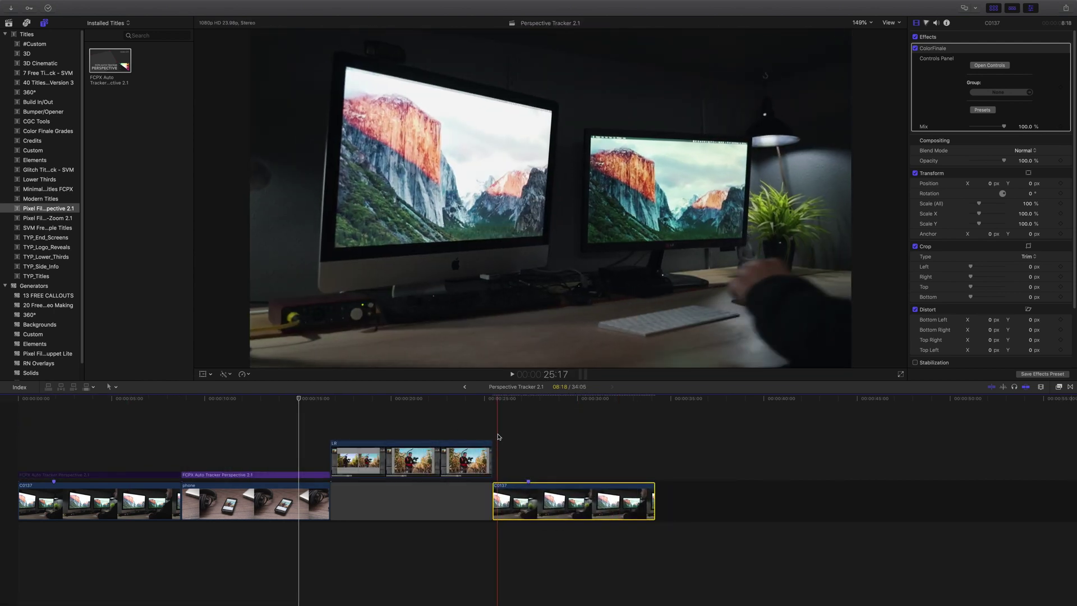
left_click(496, 435)
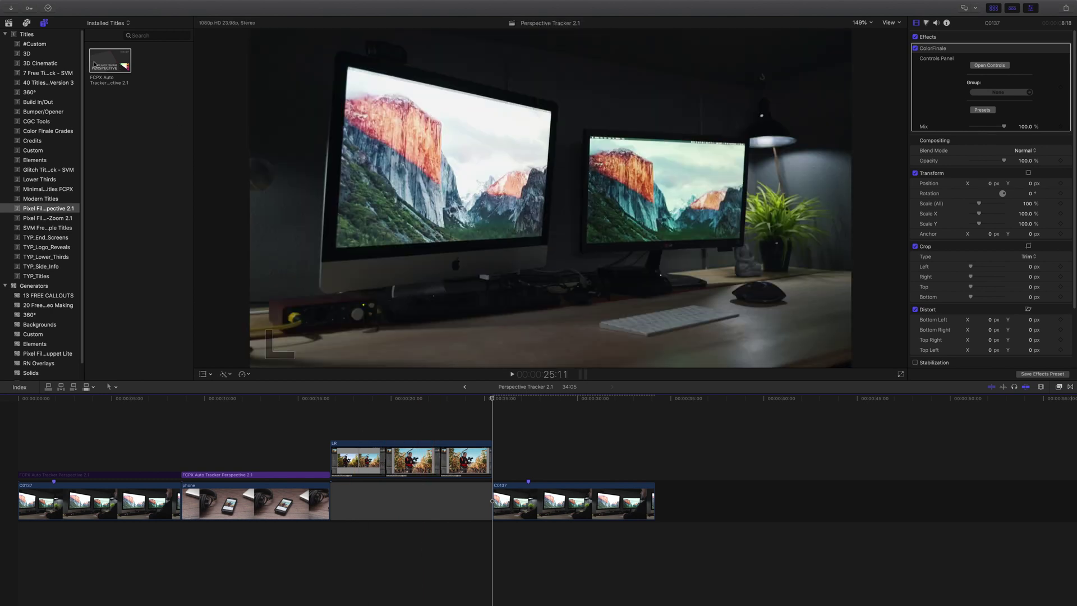
left_click_drag(415, 370, 497, 446)
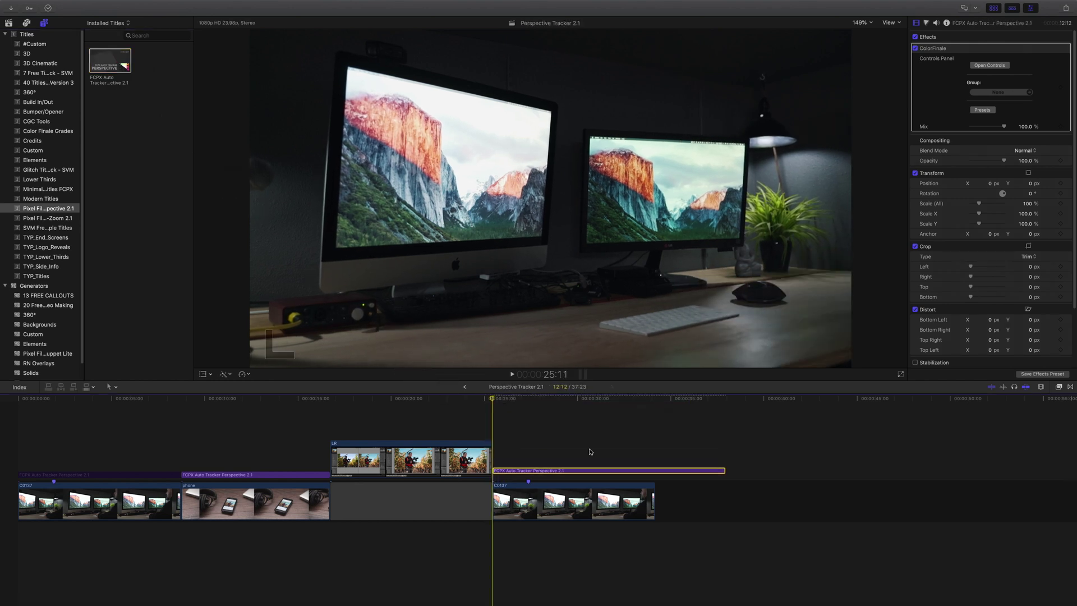
left_click_drag(727, 477, 654, 474)
left_click(530, 475)
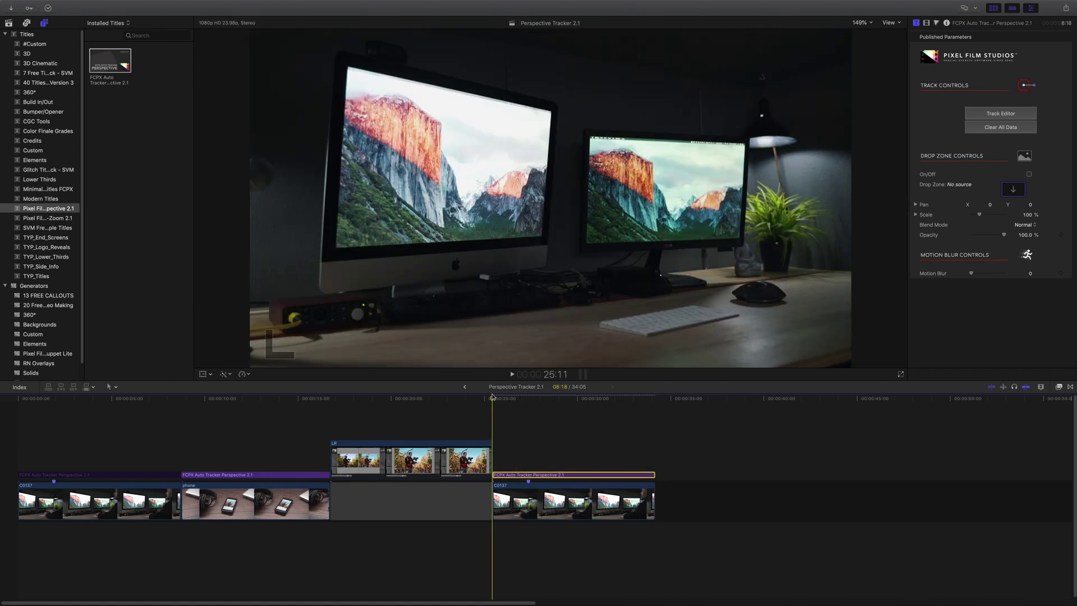
left_click(1000, 114)
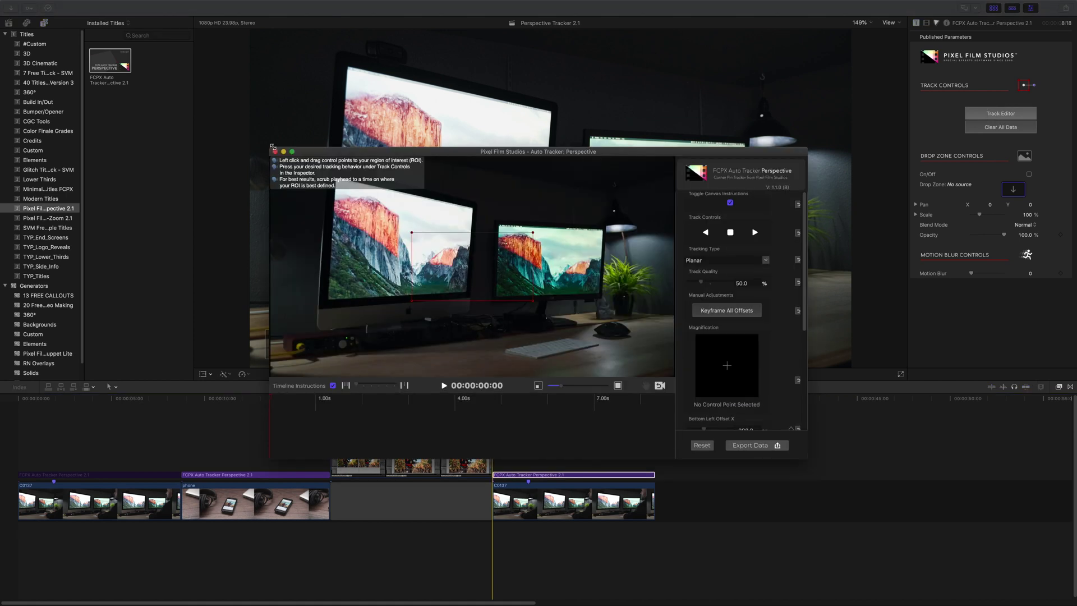
- Enlarge the tracking editor window and its video preview
left_click_drag(272, 147, 130, 15)
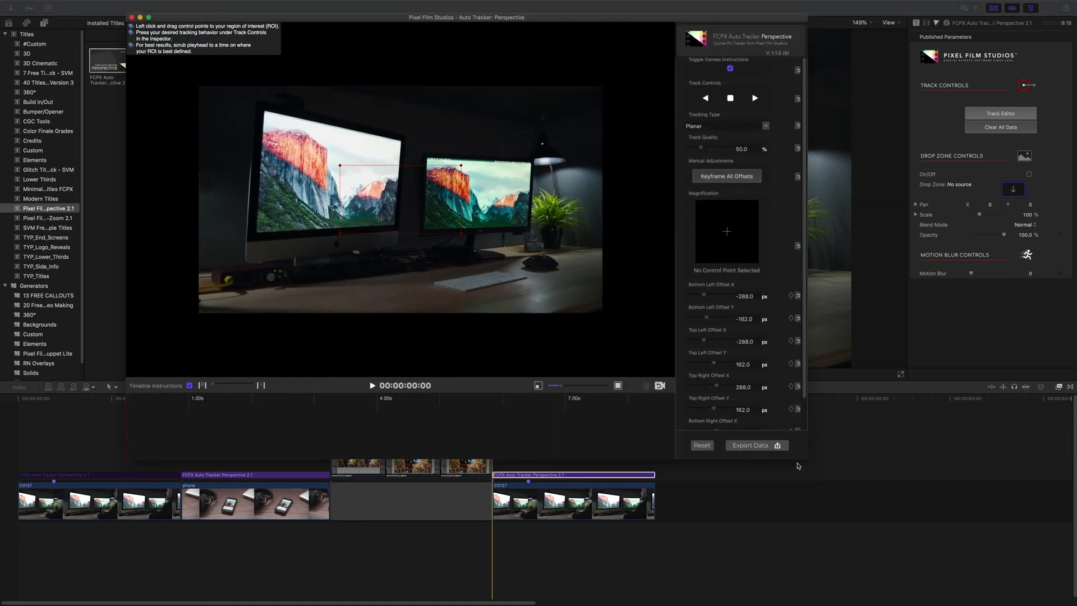
left_click_drag(802, 458, 962, 547)
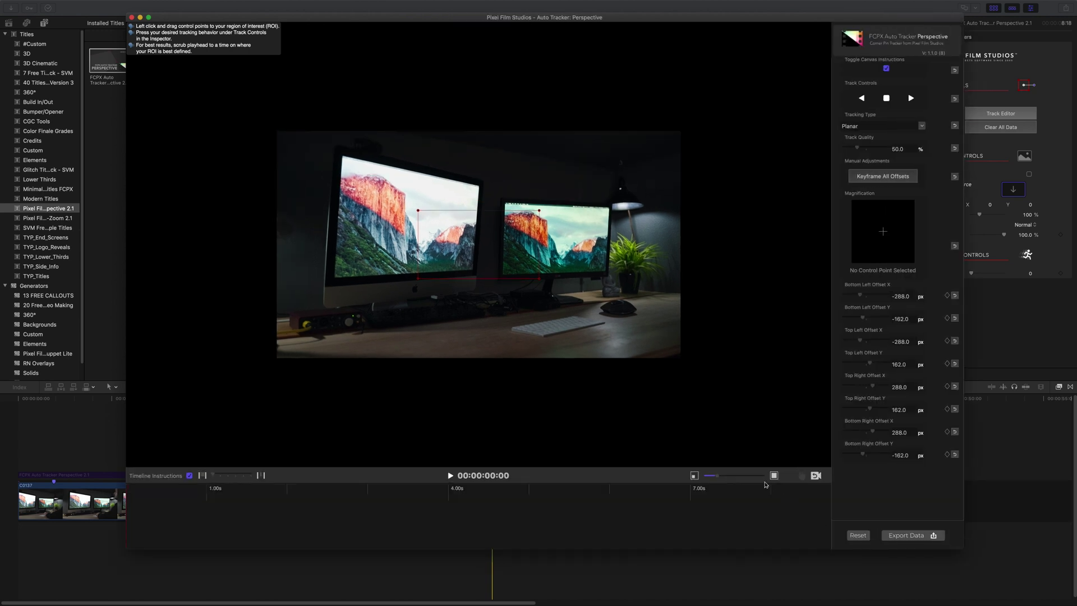
left_click_drag(722, 478, 725, 477)
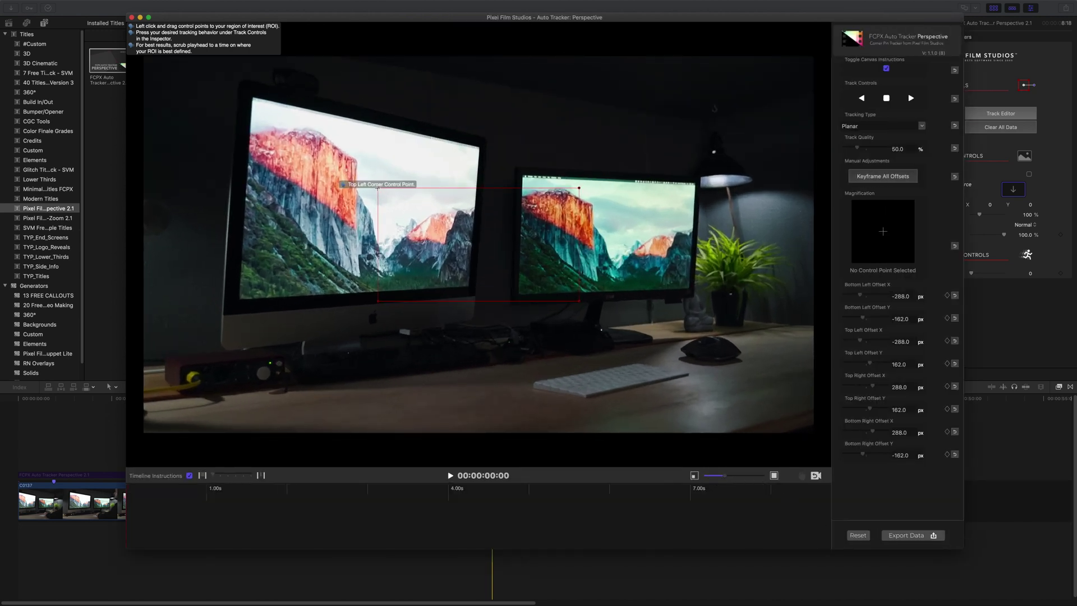
- Drag the four tracking corners onto the iMac screen corners and start tracking forward
left_click_drag(377, 188, 254, 102)
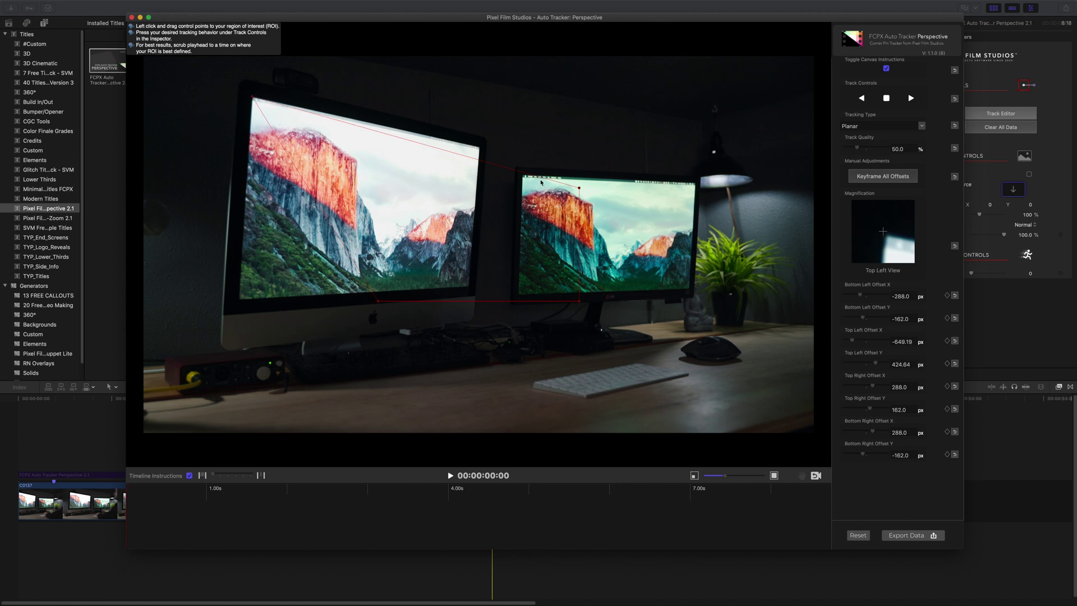
left_click_drag(579, 186, 478, 147)
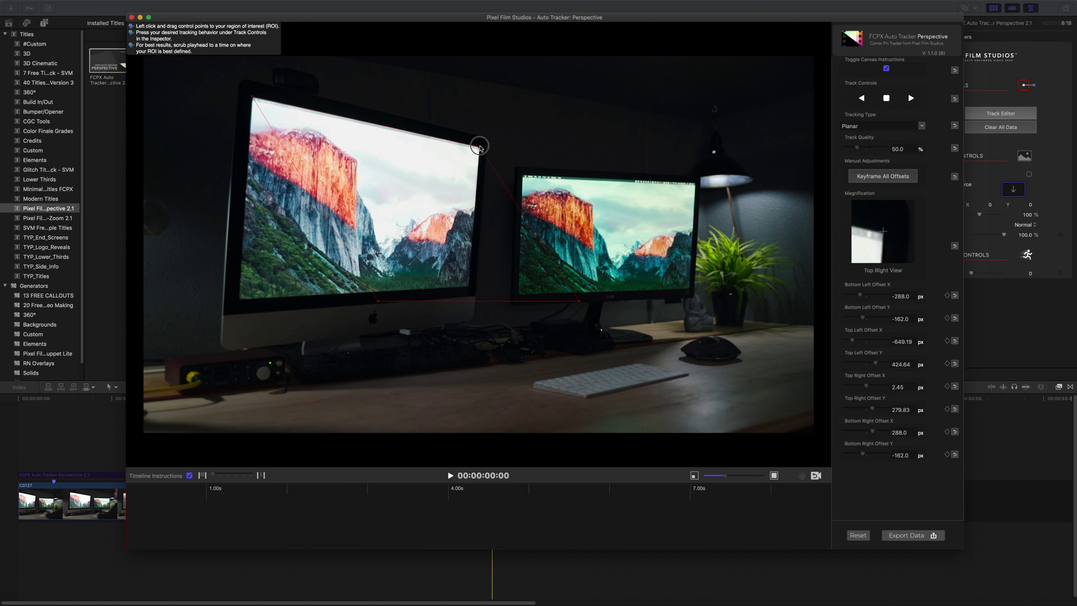
left_click_drag(580, 303, 470, 286)
left_click_drag(378, 302, 253, 305)
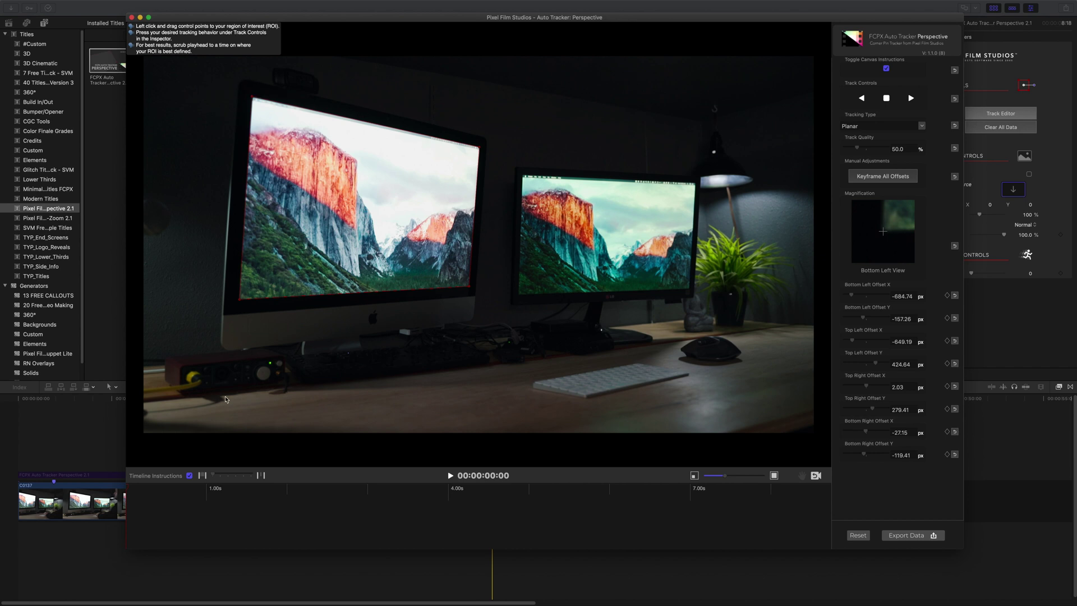
left_click_drag(134, 491, 106, 501)
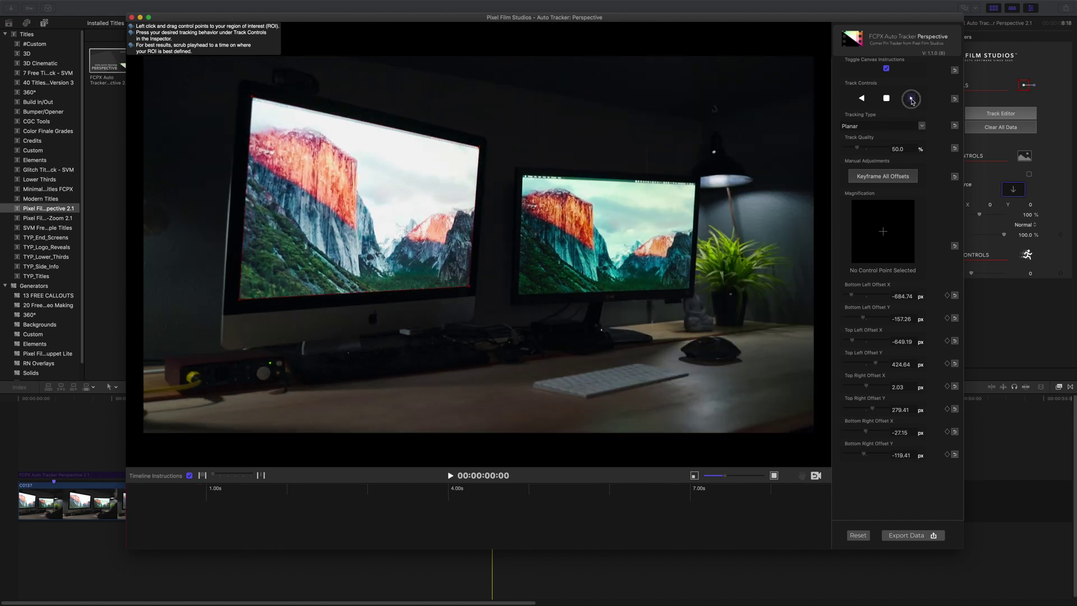
left_click(911, 100)
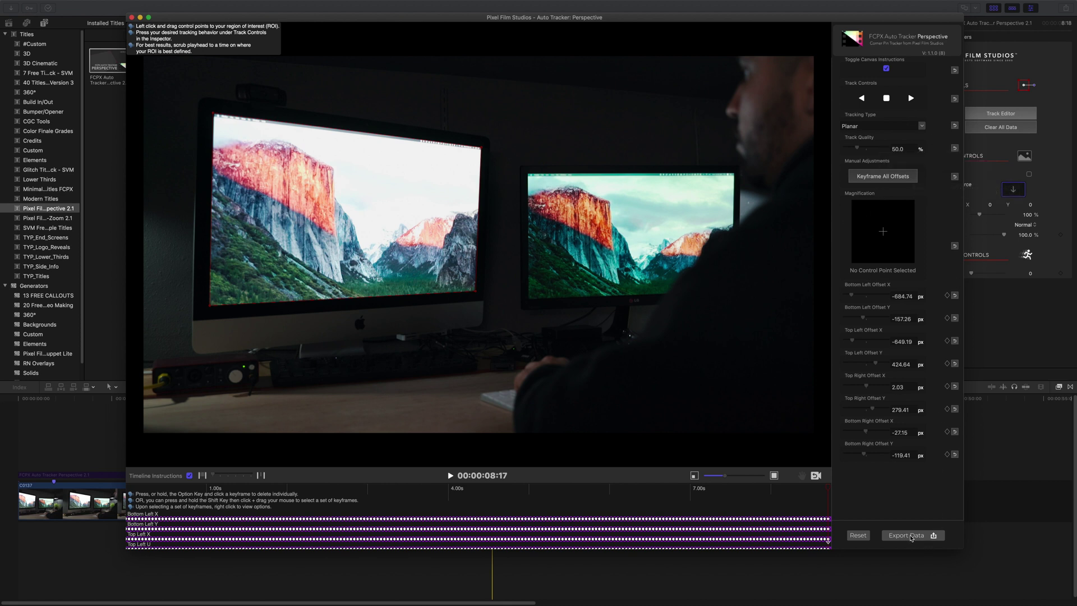
- Export the iMac screen tracking data back to the title
left_click(907, 535)
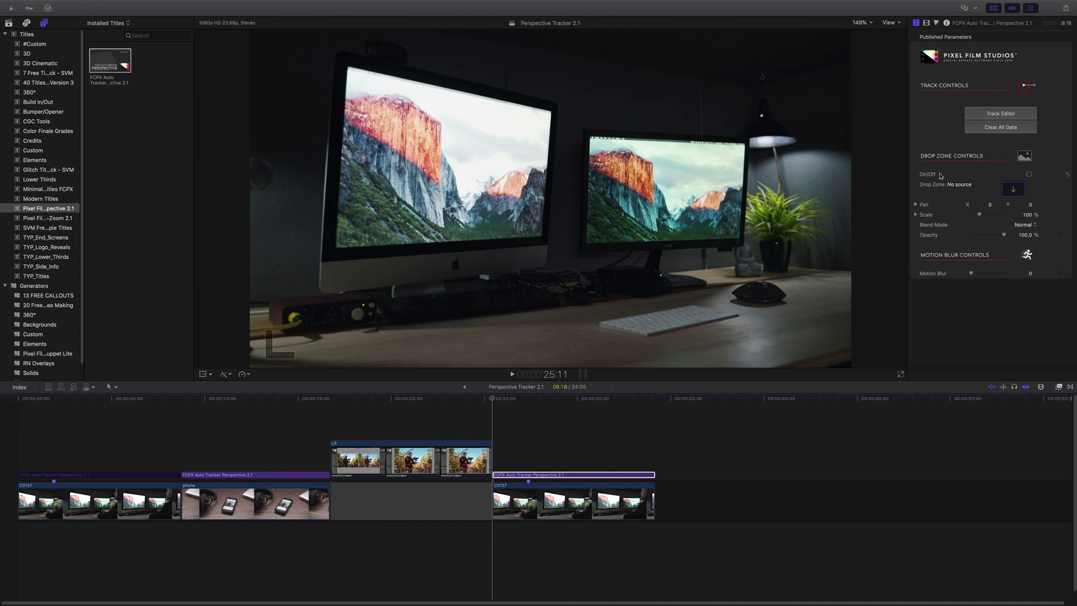
- Turn on the drop zone, apply the LR clip as its source, and play the composite
left_click(1029, 175)
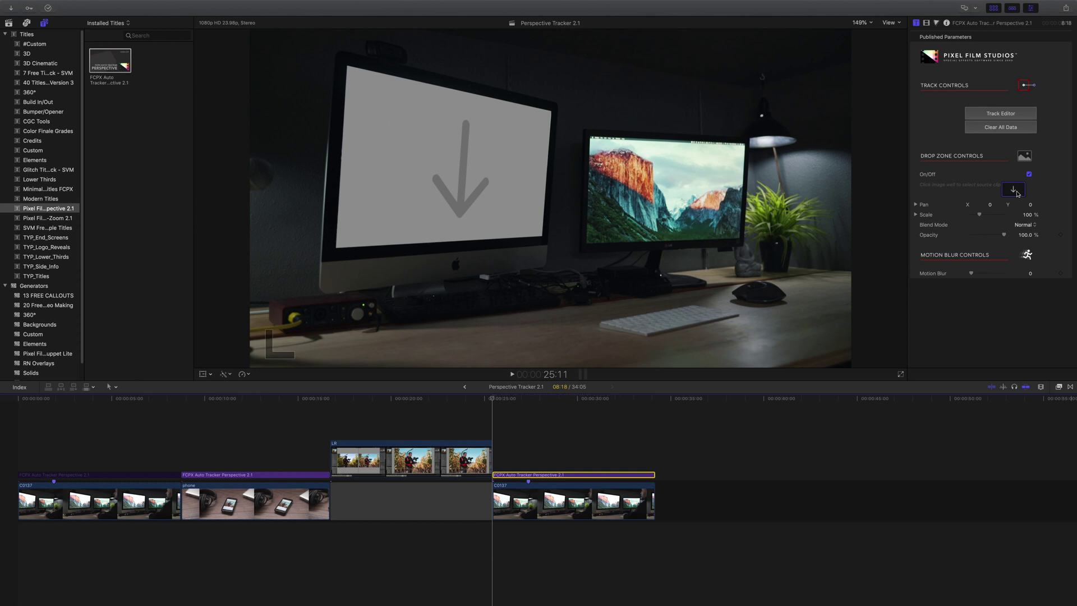
left_click(1015, 191)
left_click(1008, 188)
left_click(1008, 188)
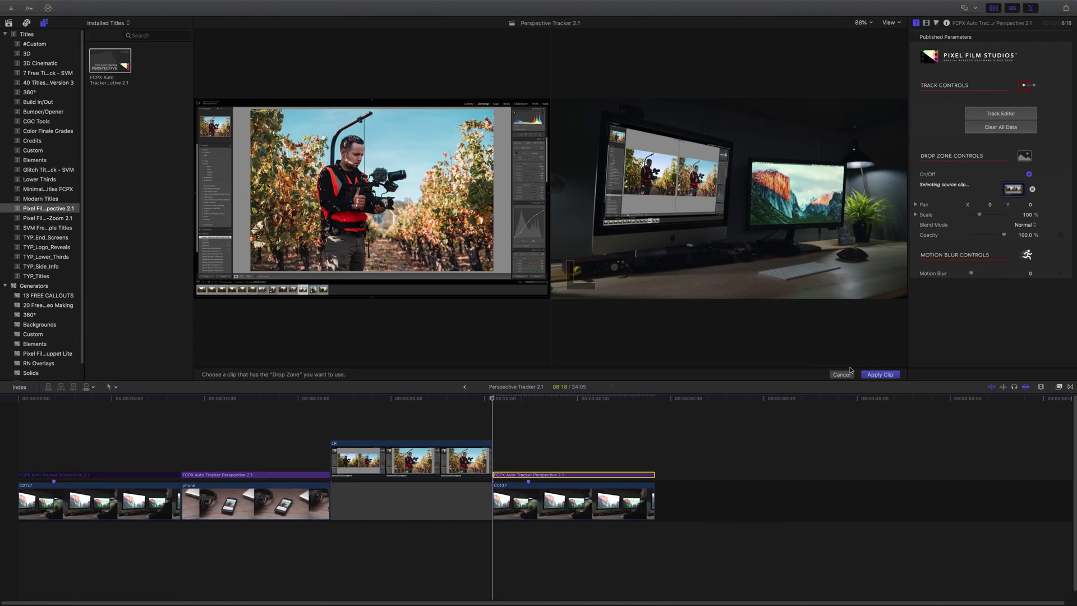
left_click(877, 374)
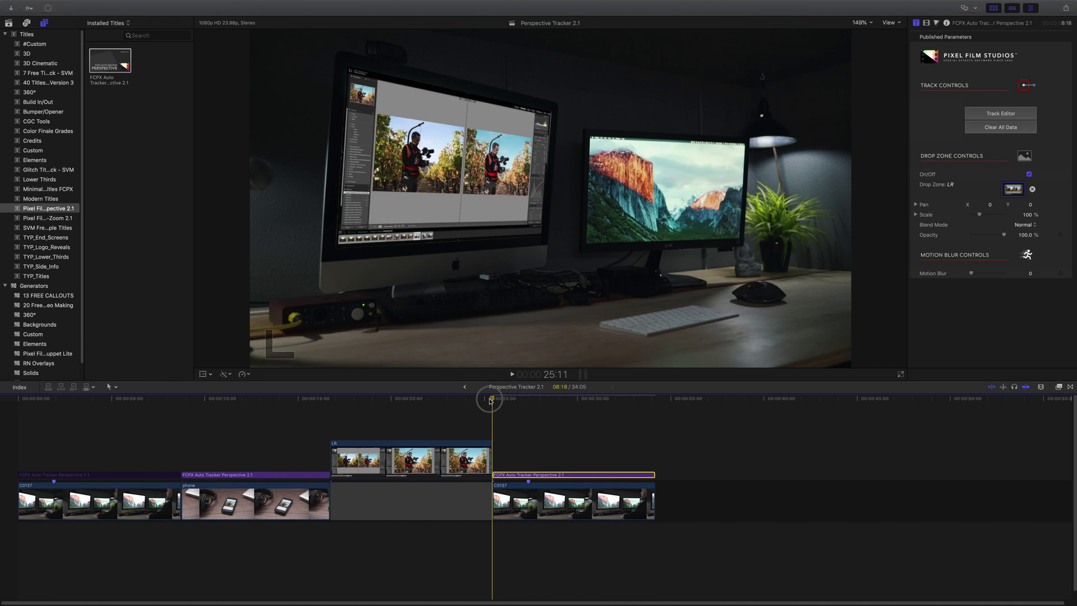
key("space")
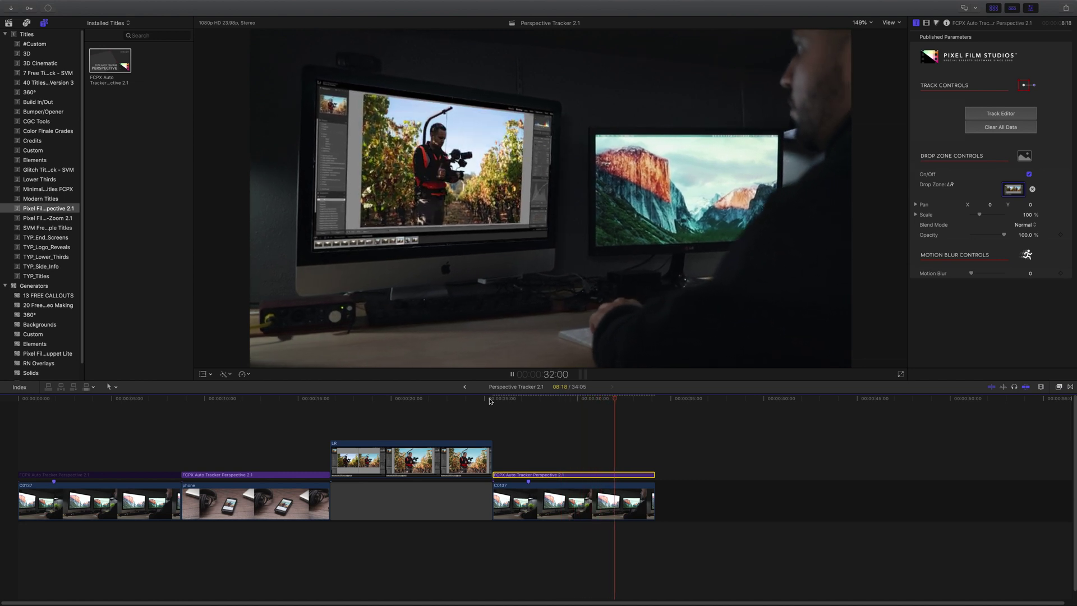
- Turn off the drop zone and reopen the tracking editor at the clip's first frame
left_click(628, 411)
left_click_drag(628, 411, 629, 412)
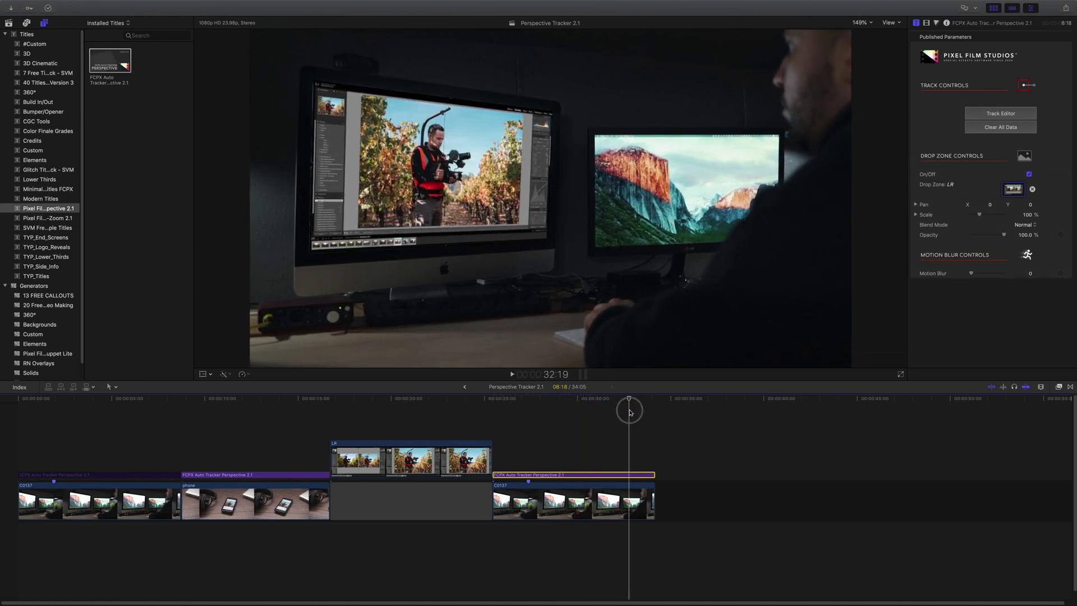
left_click(1029, 175)
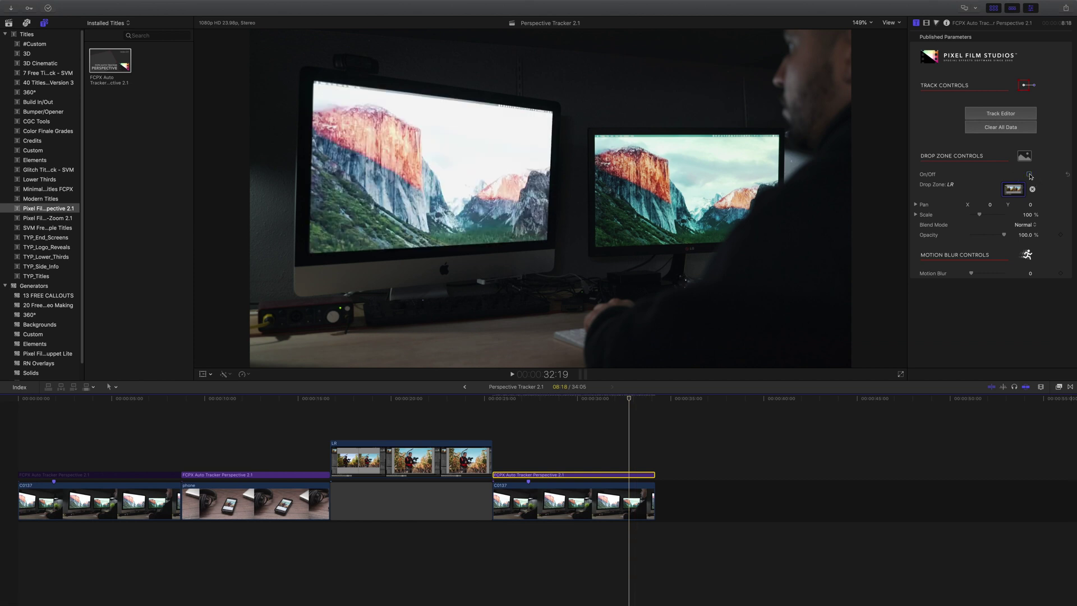
left_click(1009, 114)
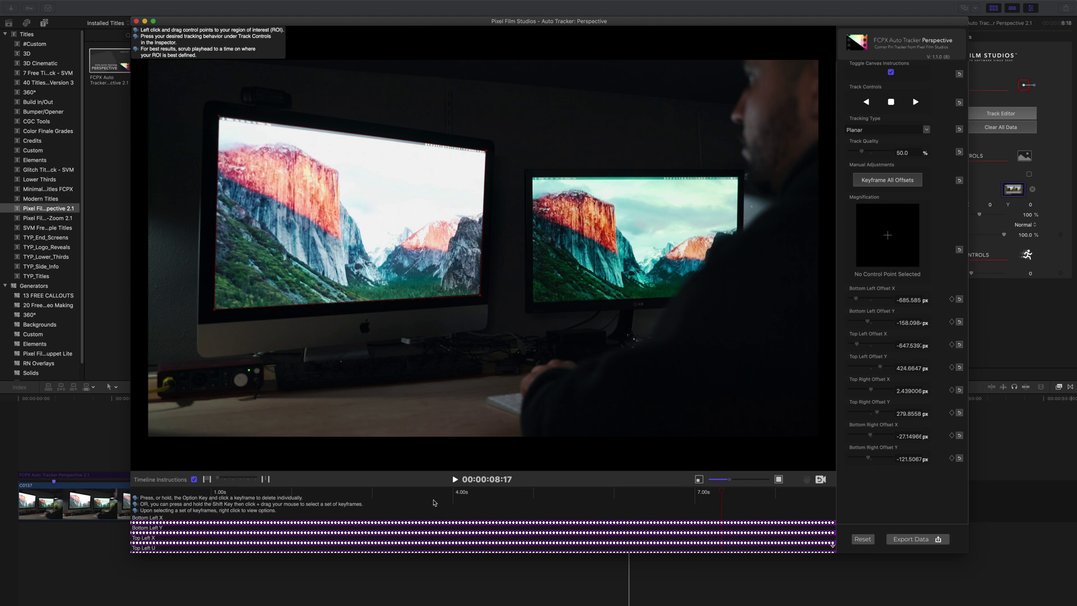
left_click(536, 498)
left_click(594, 501)
left_click(340, 501)
left_click(54, 508)
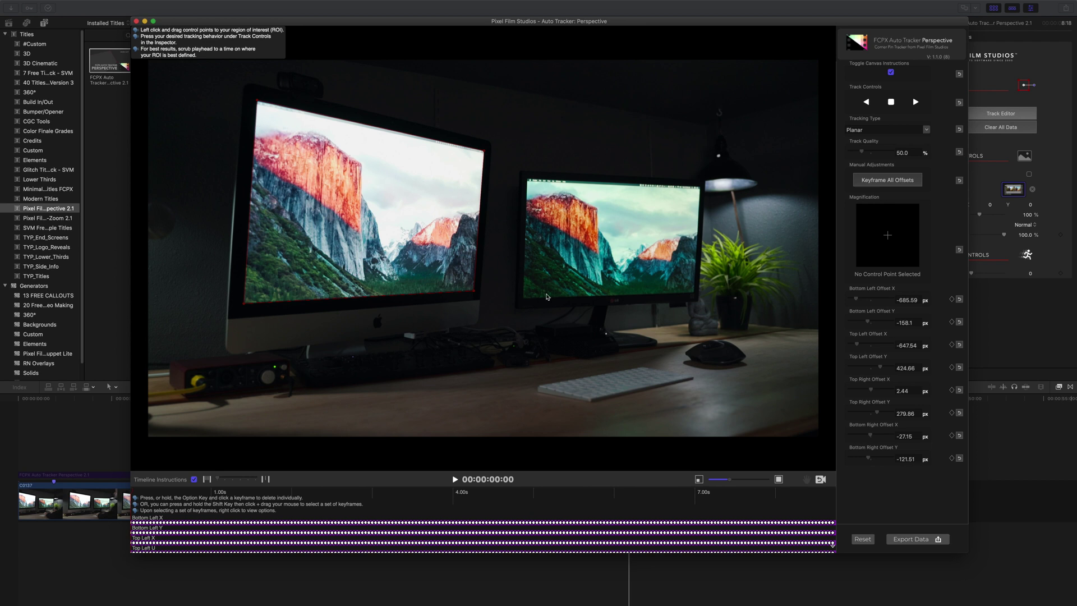
- Refine the iMac's top-left, top-right and bottom-left corners, re-track forward, and export the data
left_click_drag(253, 102, 257, 101)
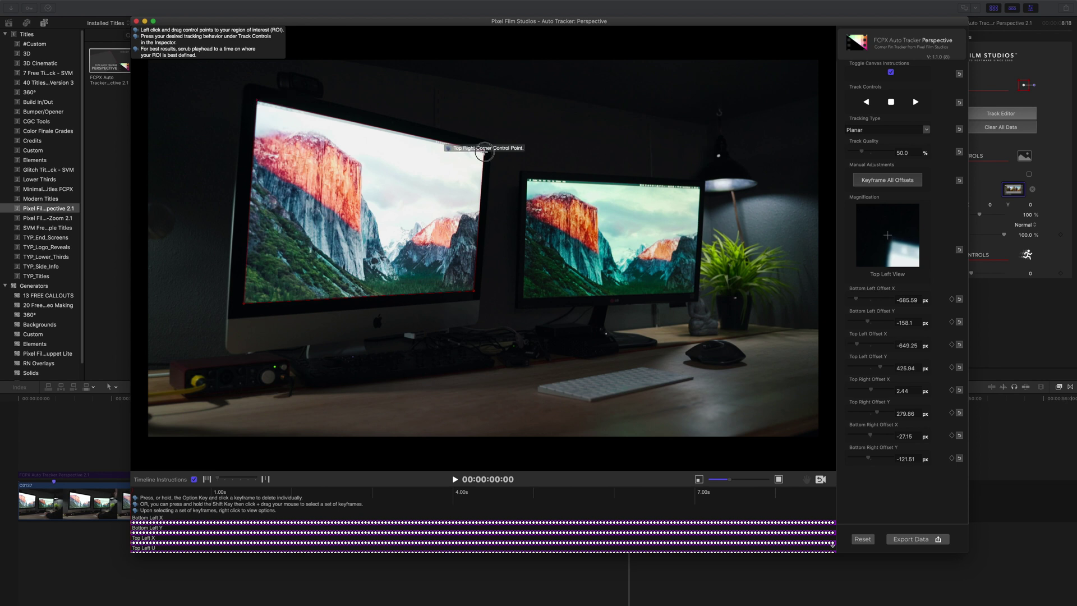
left_click_drag(484, 152, 485, 152)
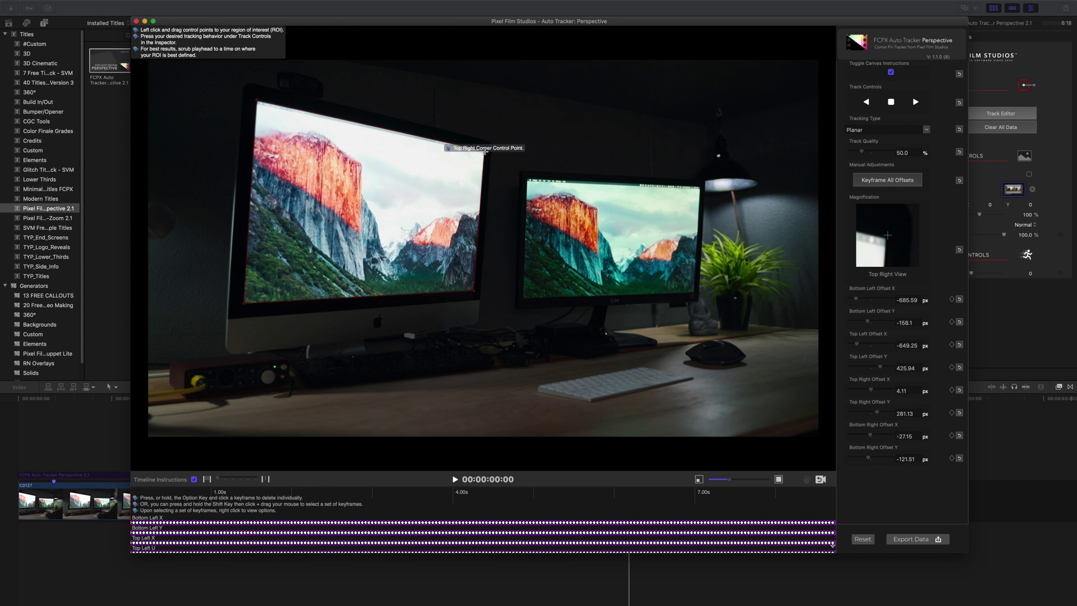
left_click_drag(244, 304, 242, 305)
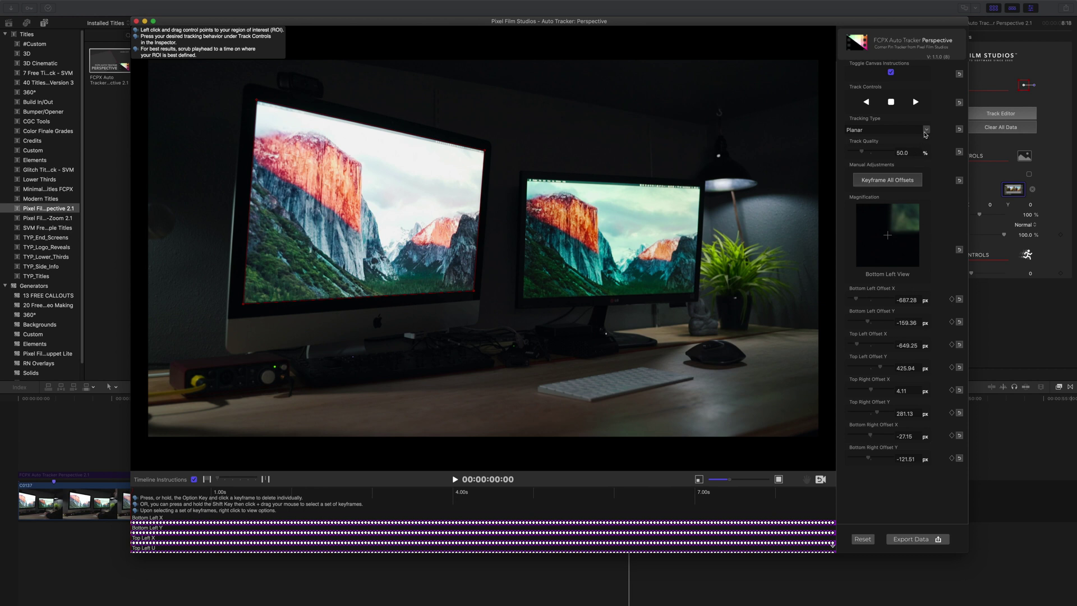
left_click(915, 102)
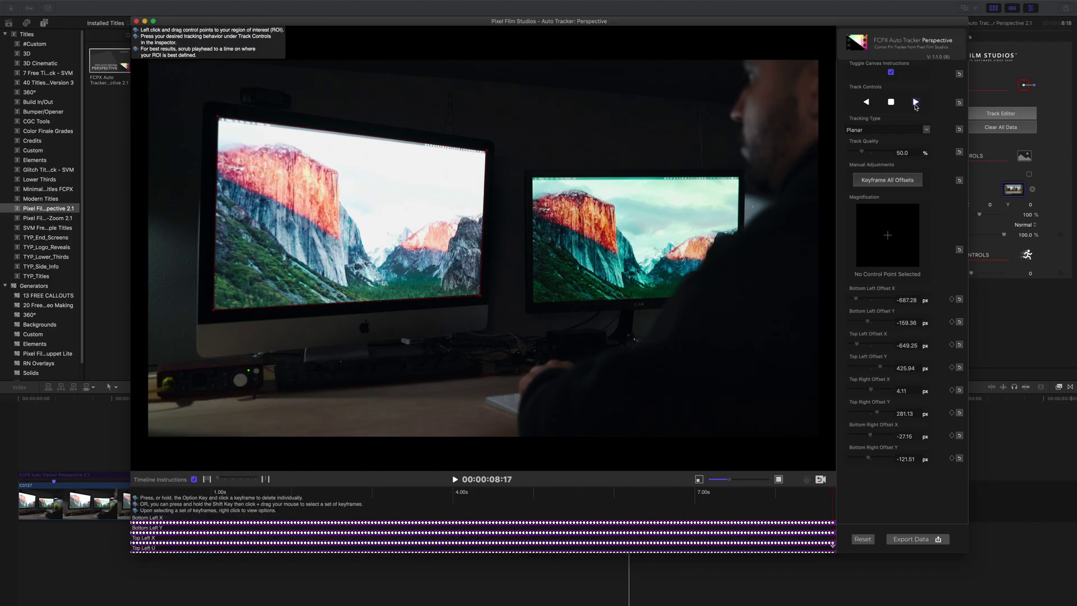
left_click(912, 540)
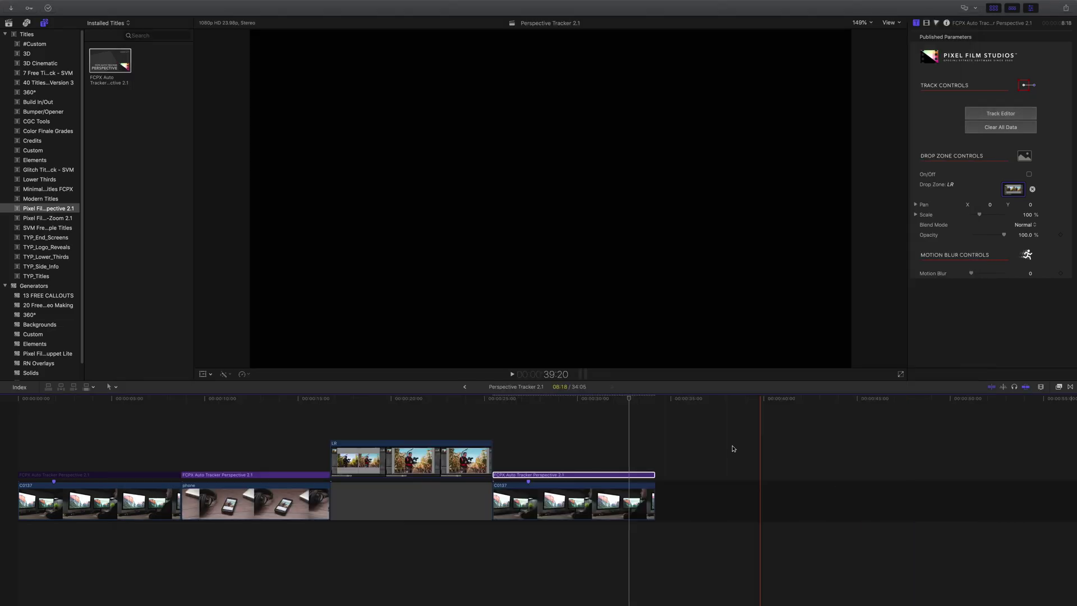
- Re-enable the drop zone and play back the Lightroom footage from about 24:07
left_click_drag(631, 400, 574, 408)
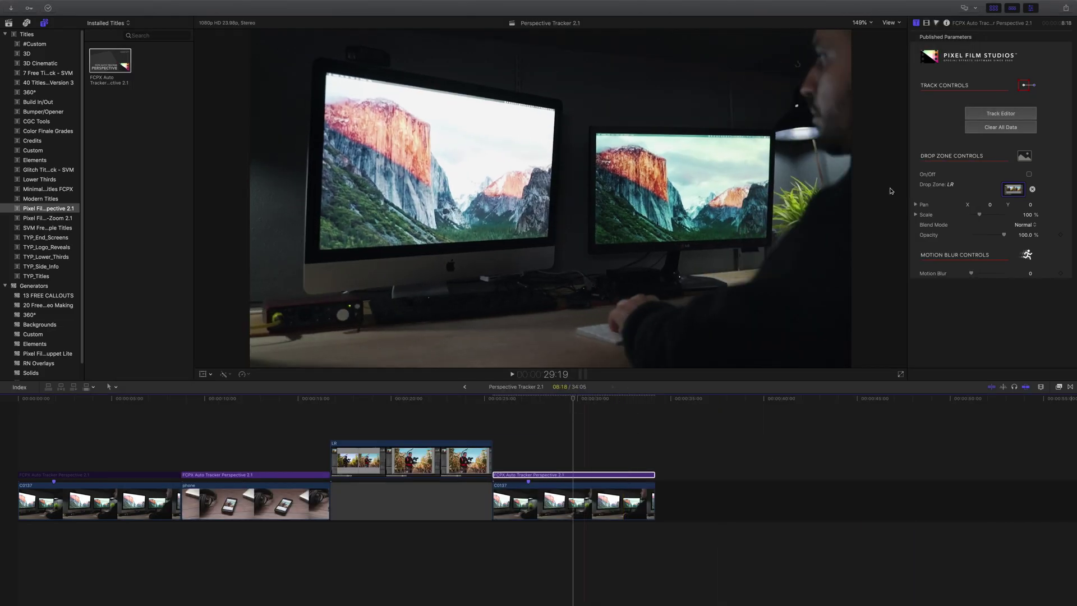
left_click(1029, 175)
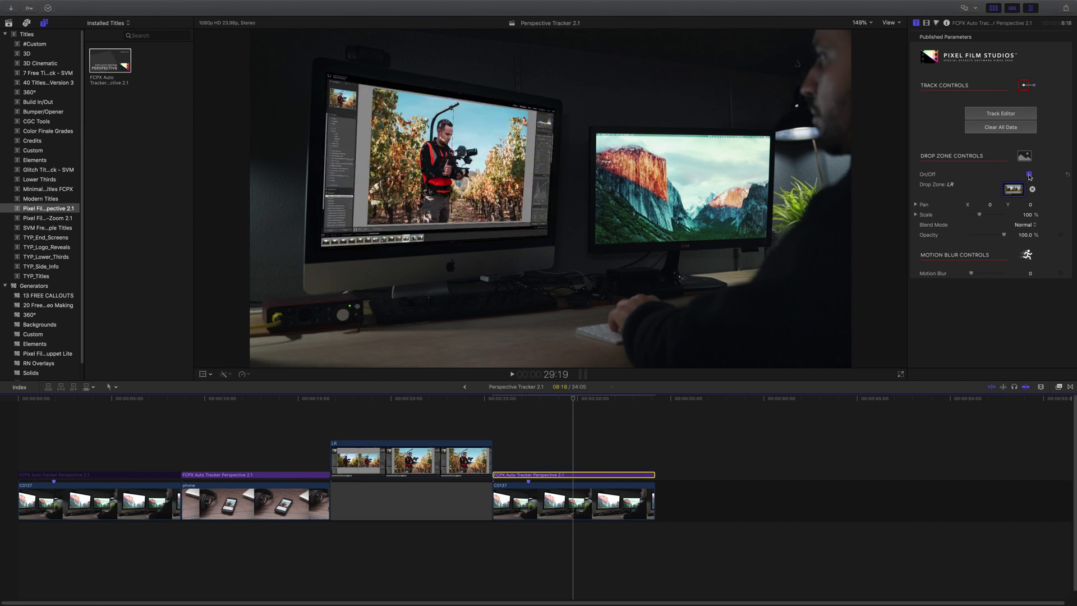
left_click_drag(525, 404, 491, 413)
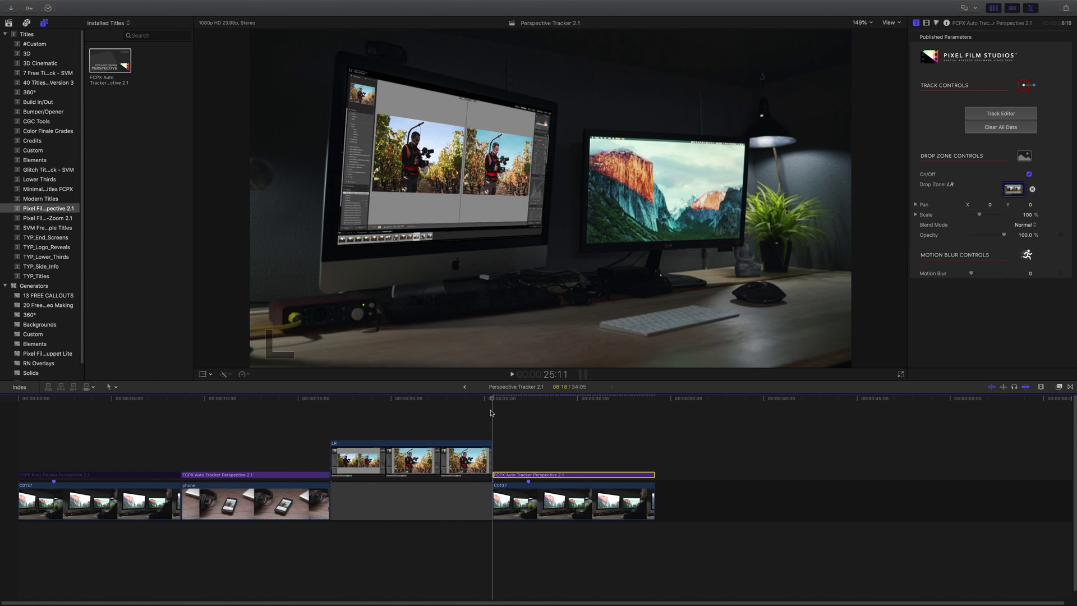
key("space")
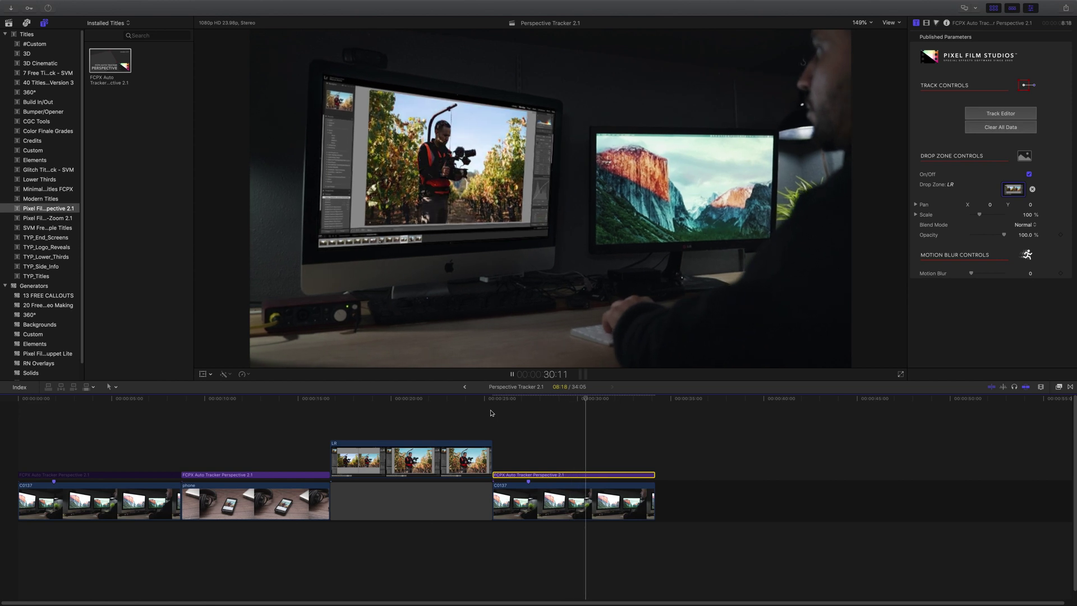
left_click(523, 443)
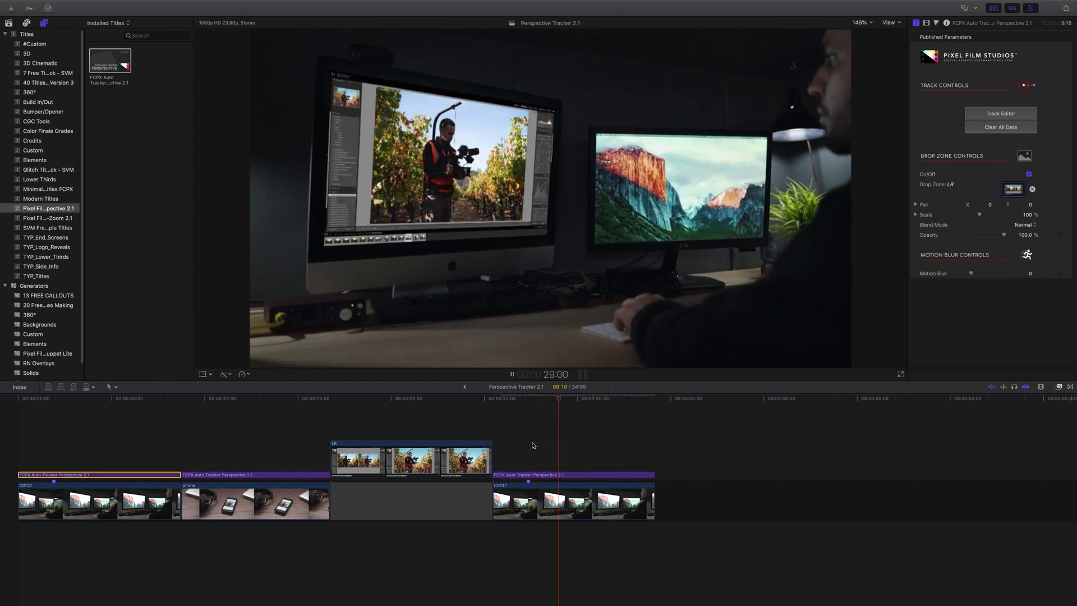
key("space")
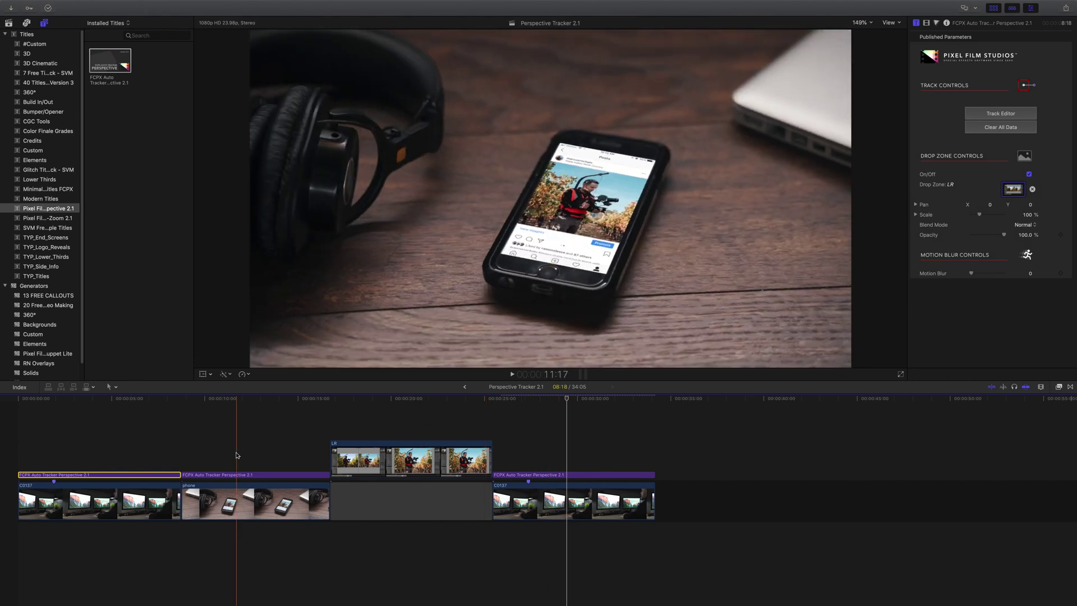
left_click(223, 498)
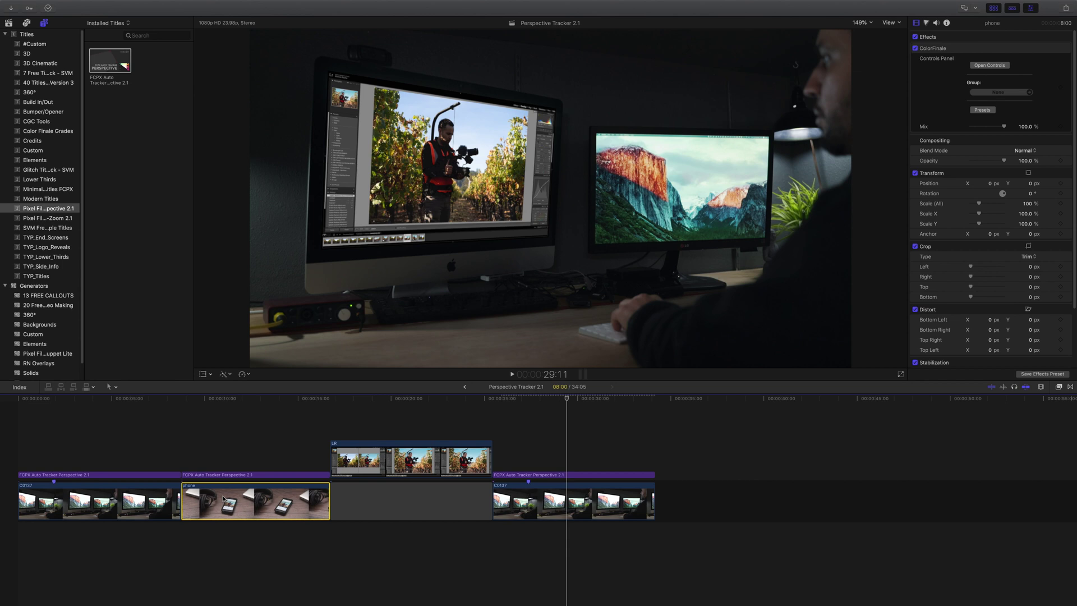
- Copy the phone clip to the end of the timeline and park the playhead at 34:17
left_click_drag(223, 498, 695, 496)
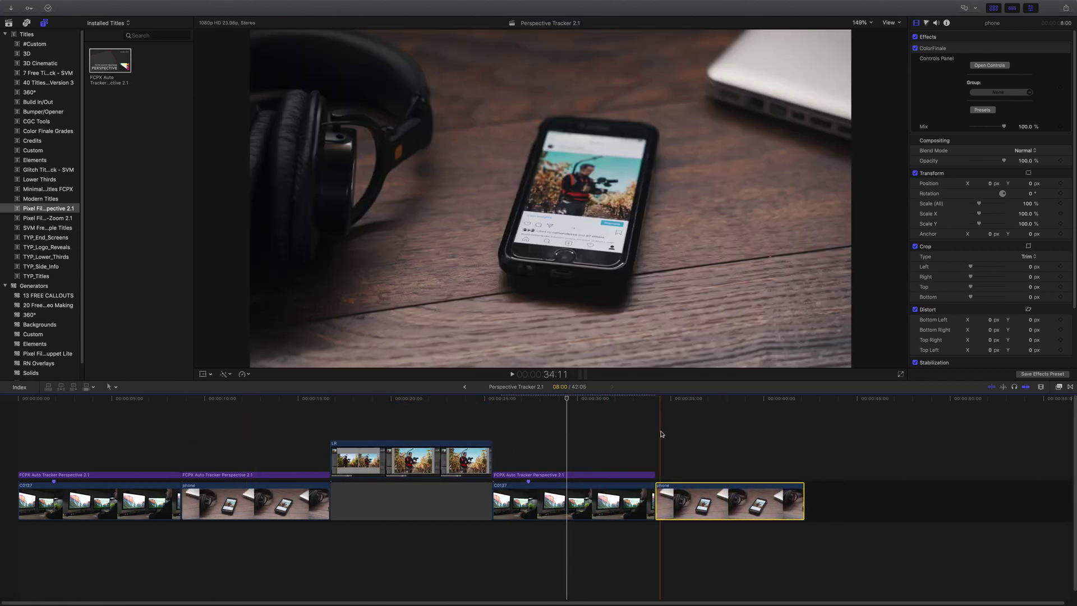
left_click(662, 432)
left_click(661, 399)
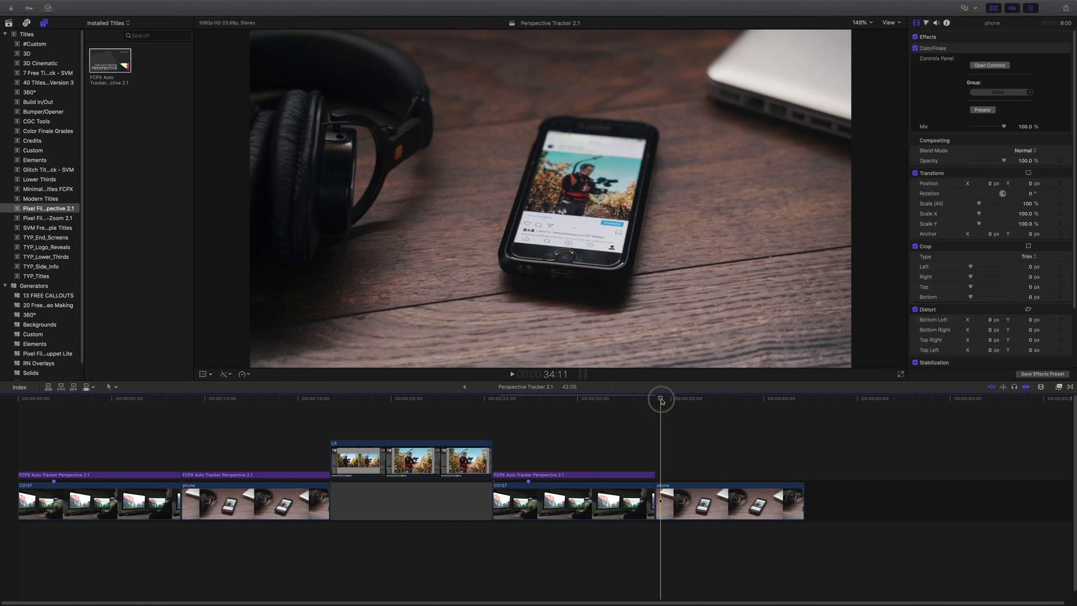
left_click_drag(661, 401, 666, 405)
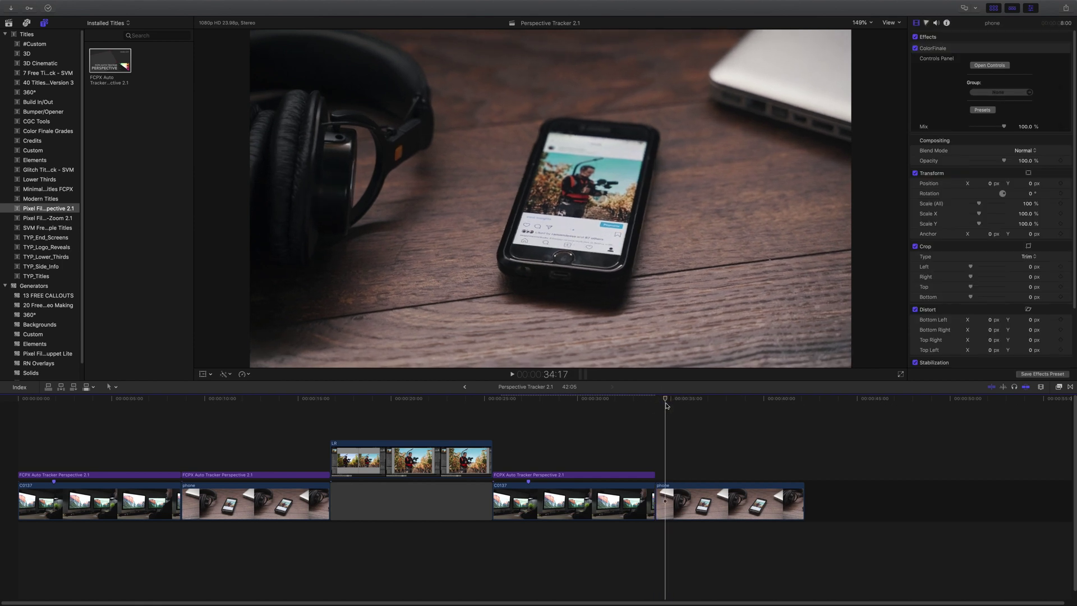
- Add the IMG_1578 screenshot from the library right after the copied phone clip
key("super+1")
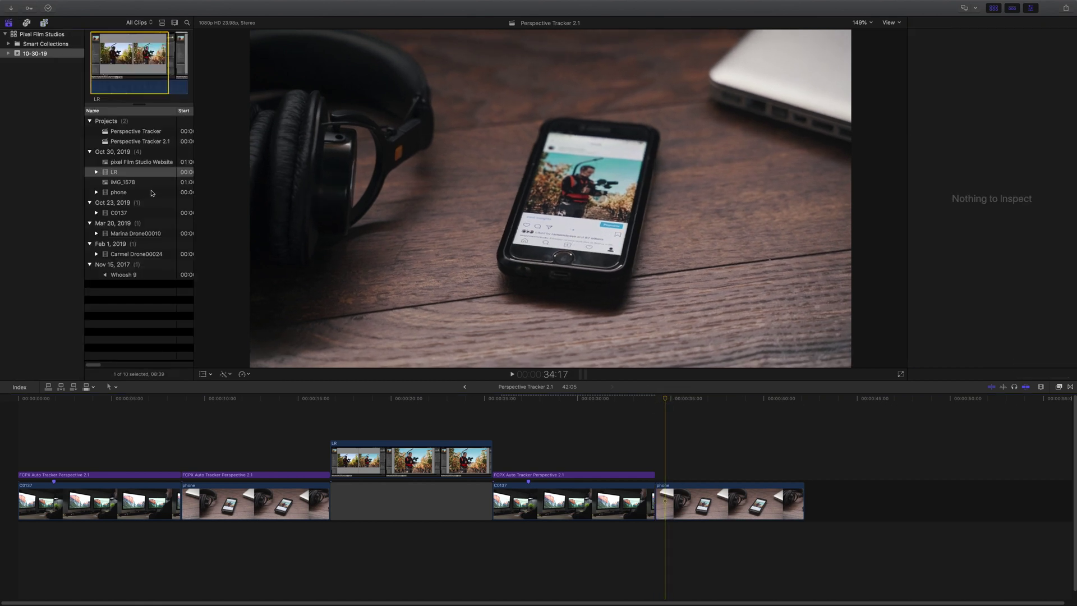
left_click(133, 183)
left_click_drag(132, 186, 852, 462)
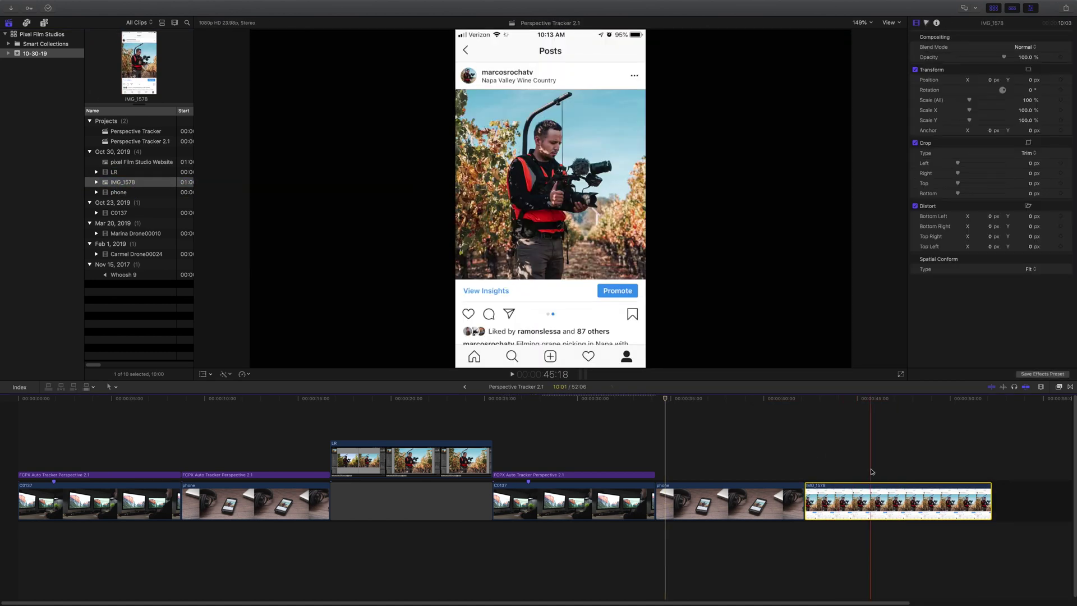
left_click(927, 488)
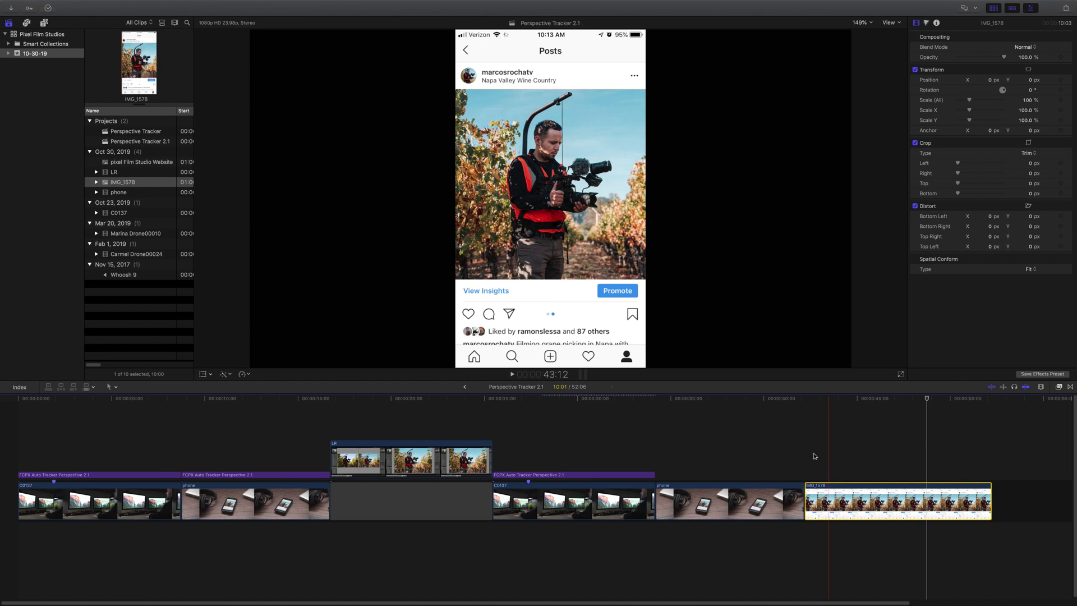
- Place an FCPX Auto Tracker Perspective 2.1 title above the end phone clip, trimmed to match
left_click(746, 499)
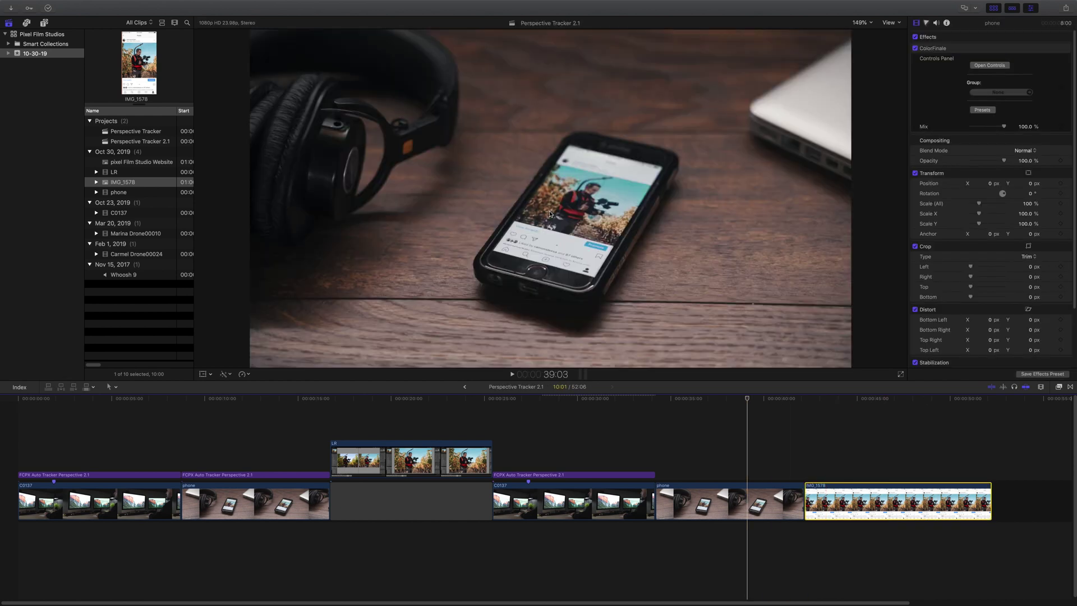
left_click(706, 482)
left_click(724, 484)
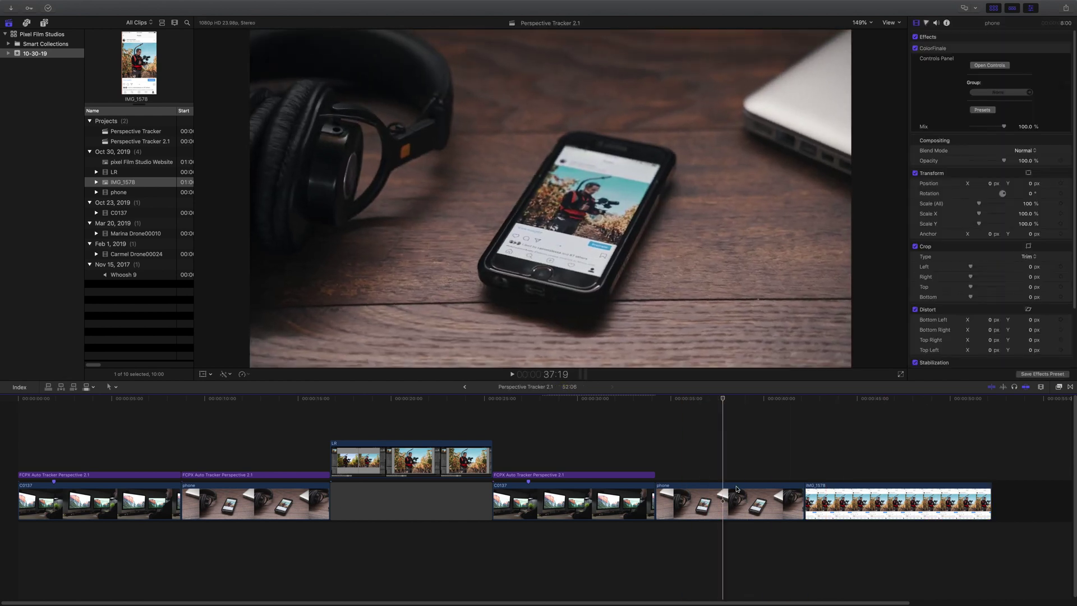
left_click(45, 23)
left_click_drag(110, 60, 657, 475)
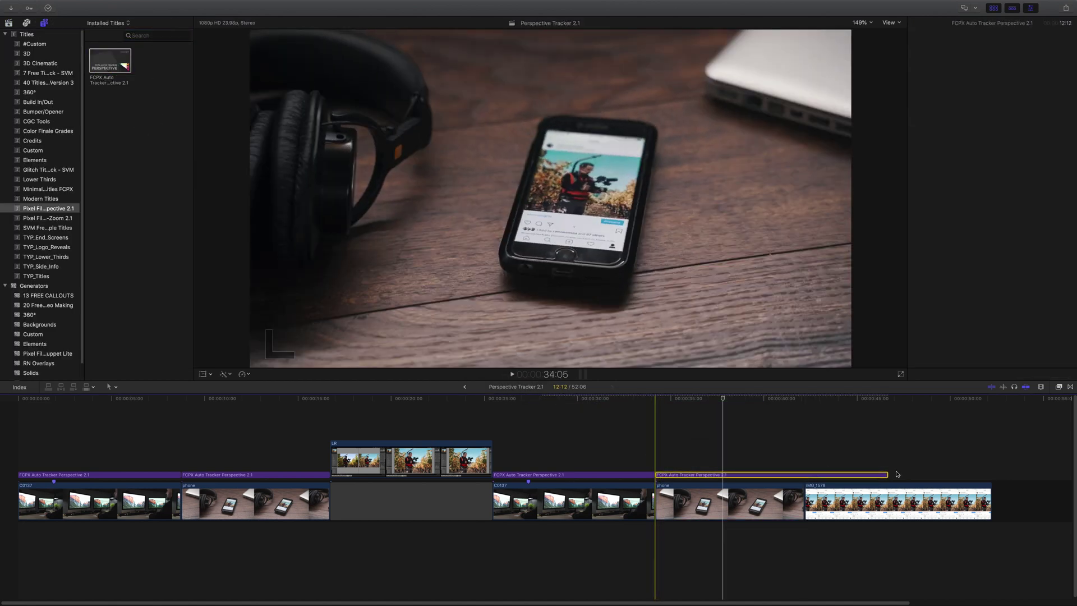
left_click_drag(889, 476, 804, 475)
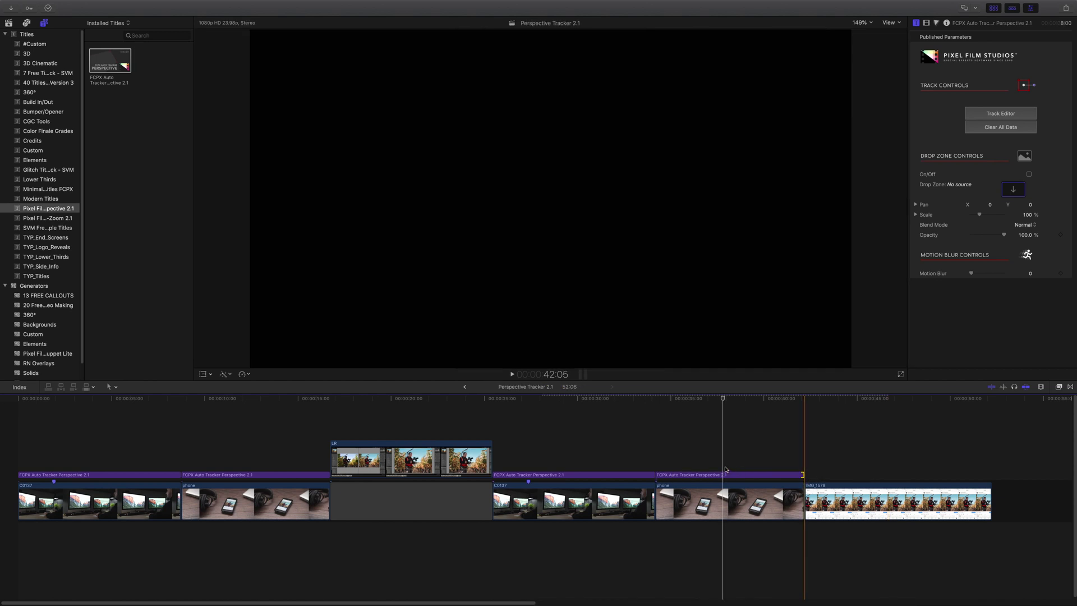
left_click(724, 476)
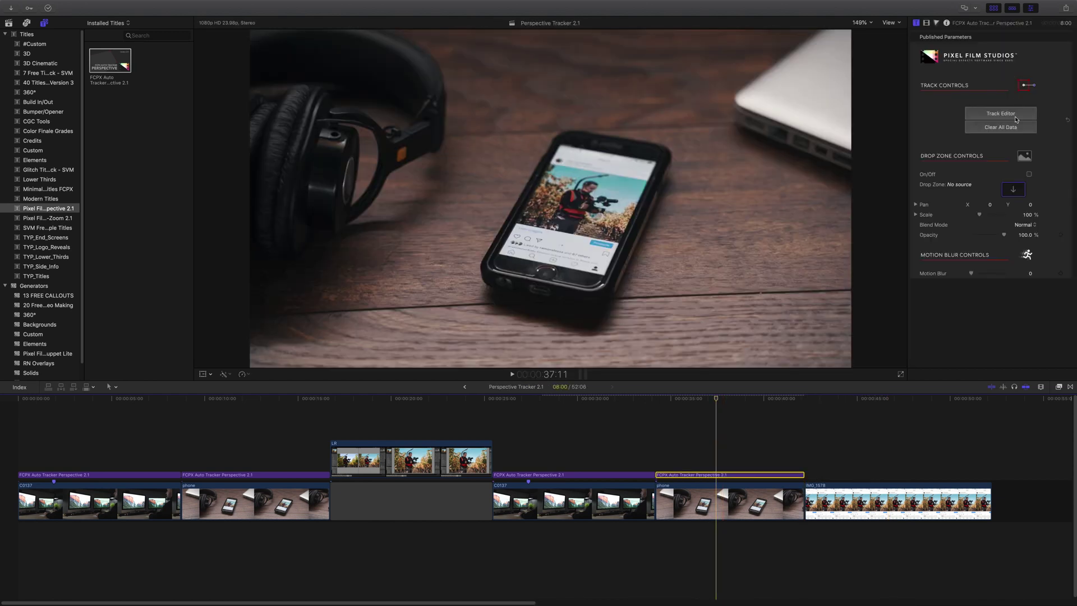
- Open the tracker editor for the phone shot, enlarge it, and jump to the first frame
left_click(1000, 113)
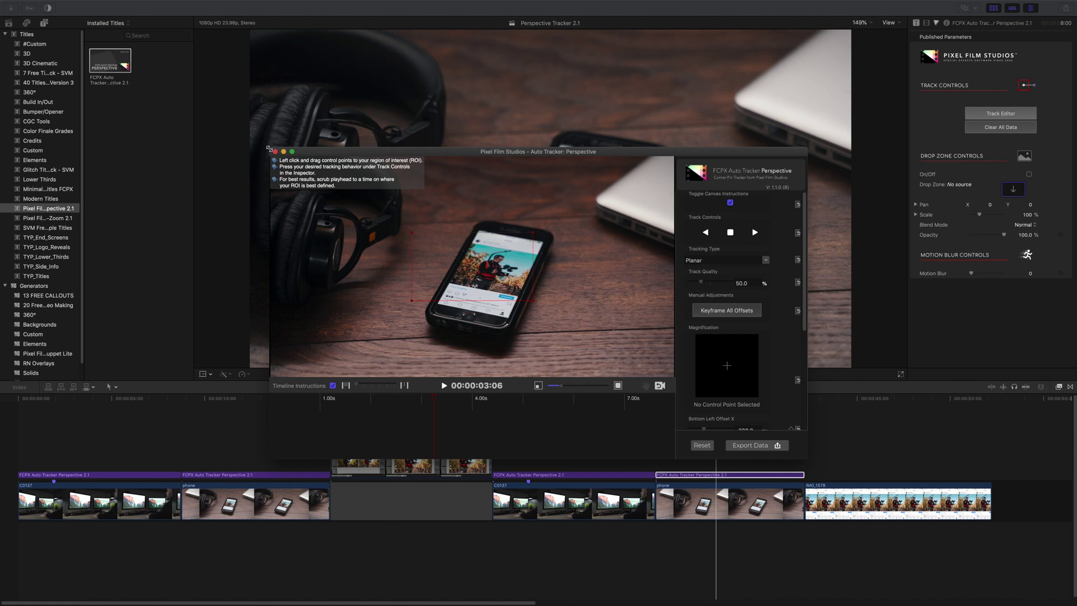
left_click_drag(268, 149, 146, 50)
left_click_drag(806, 458, 1002, 550)
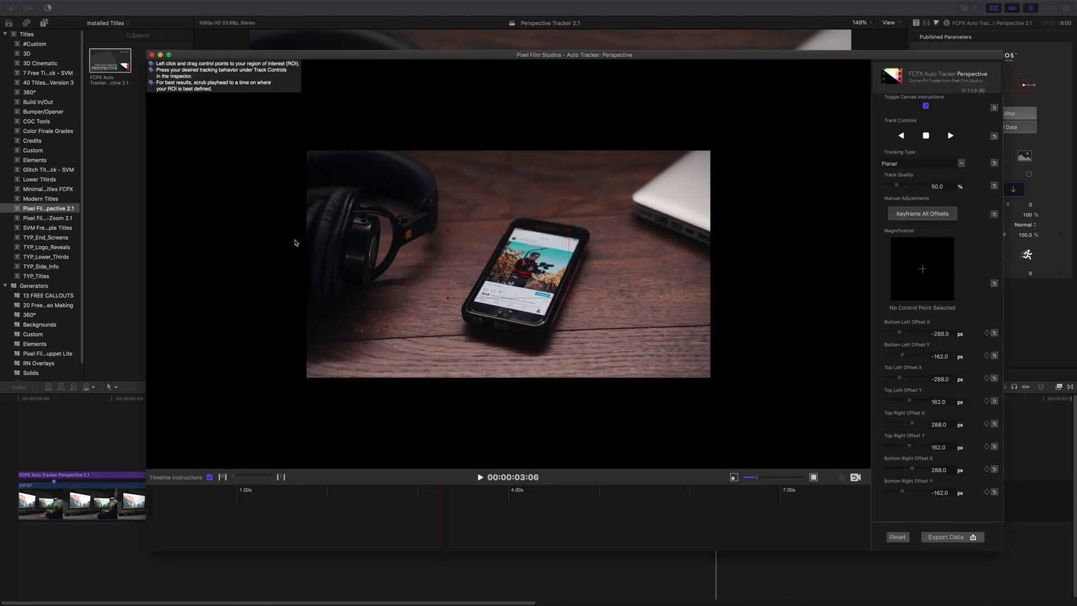
left_click_drag(441, 489, 154, 491)
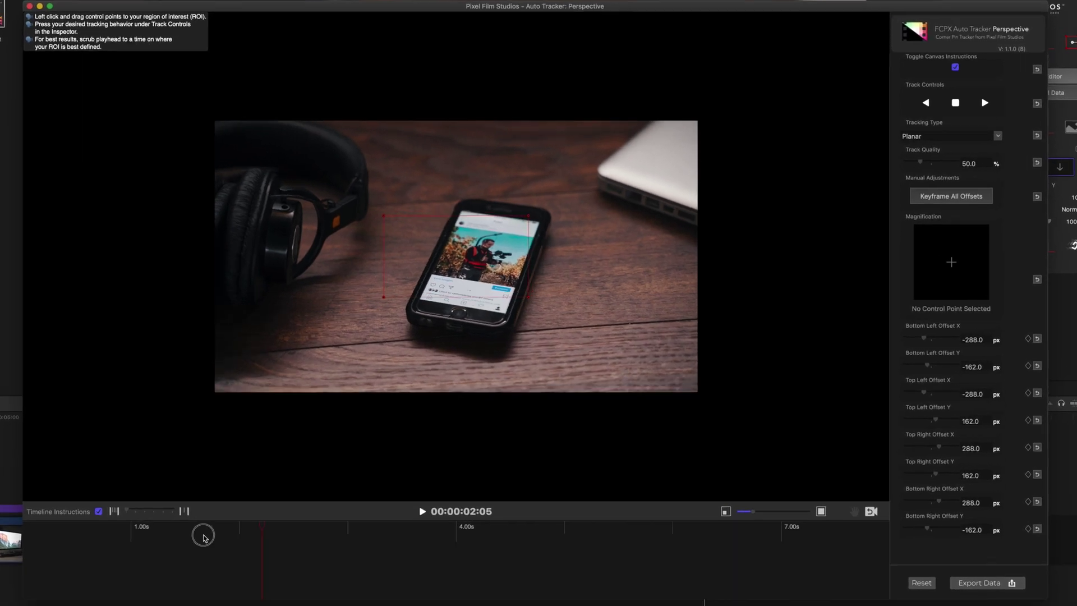
key("Home")
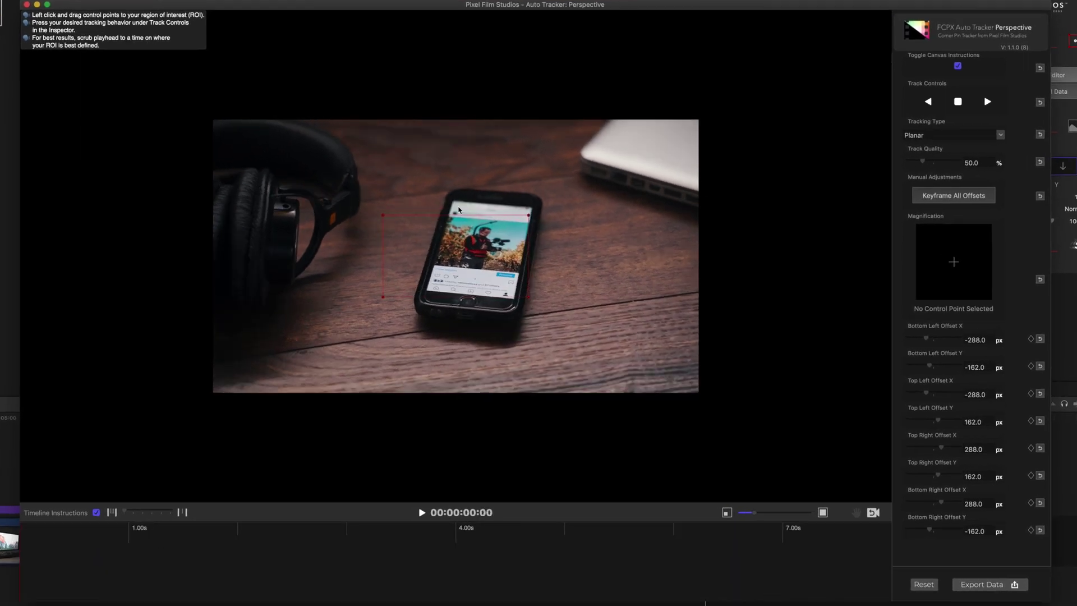
- Pin the four corners to the phone screen, track forward, and export the tracking data
left_click_drag(382, 215, 455, 203)
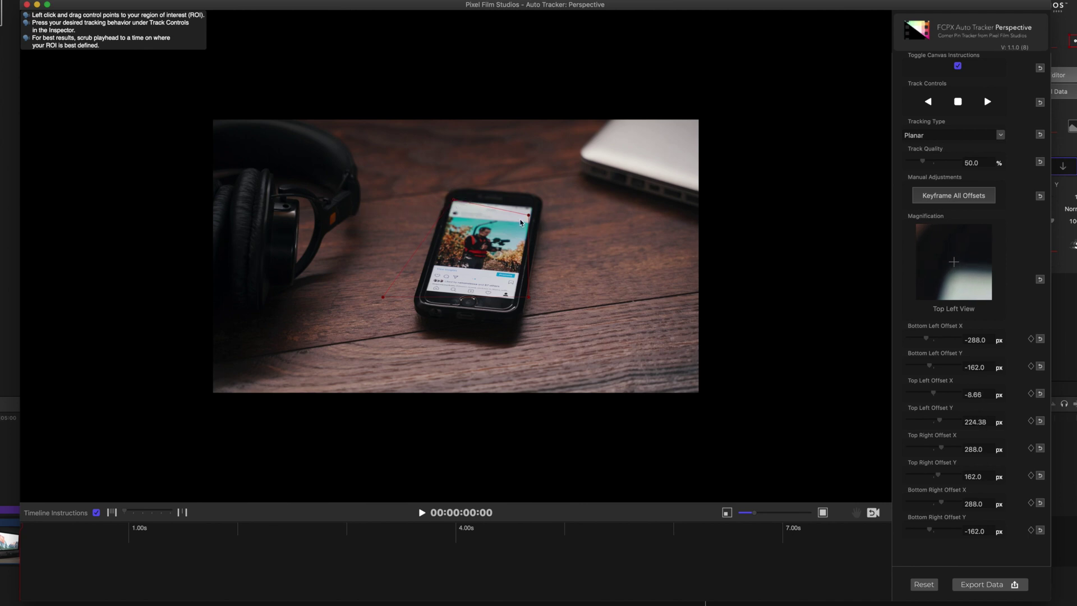
left_click_drag(528, 215, 532, 210)
left_click_drag(528, 298, 516, 303)
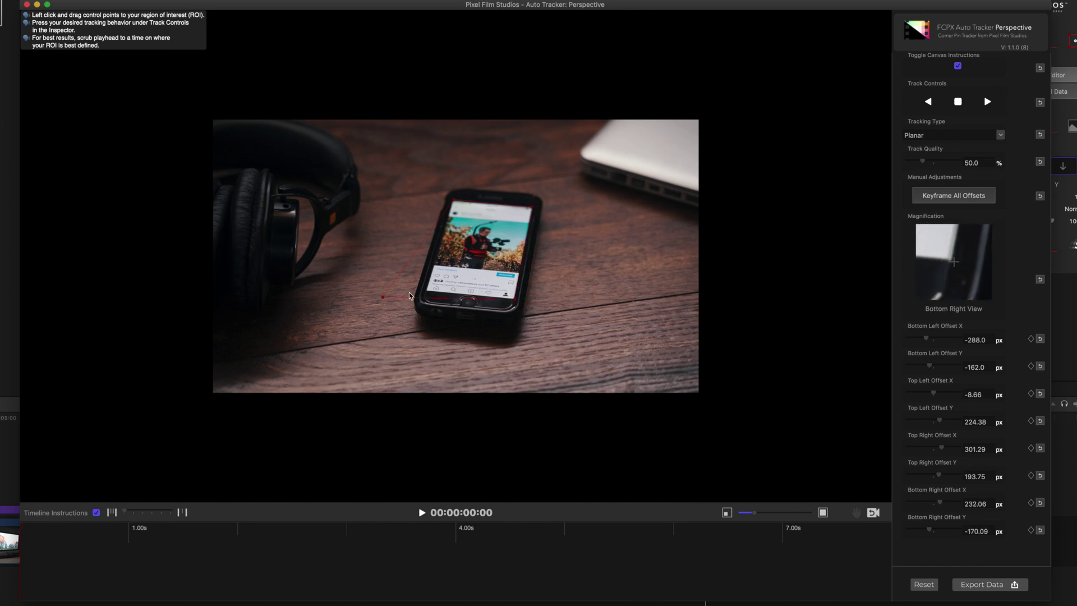
left_click_drag(383, 296, 426, 295)
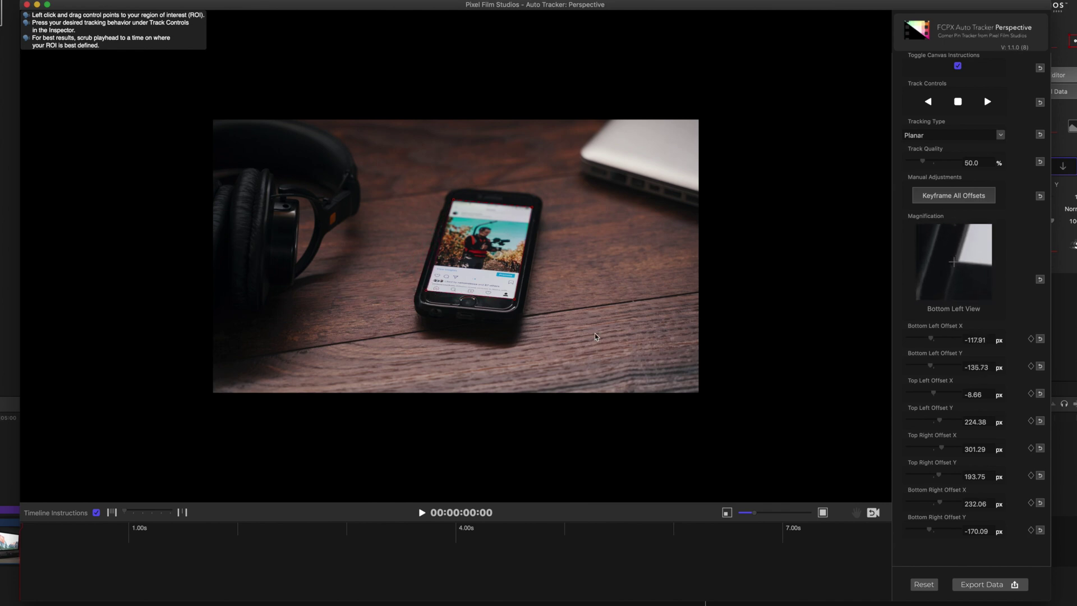
left_click(987, 101)
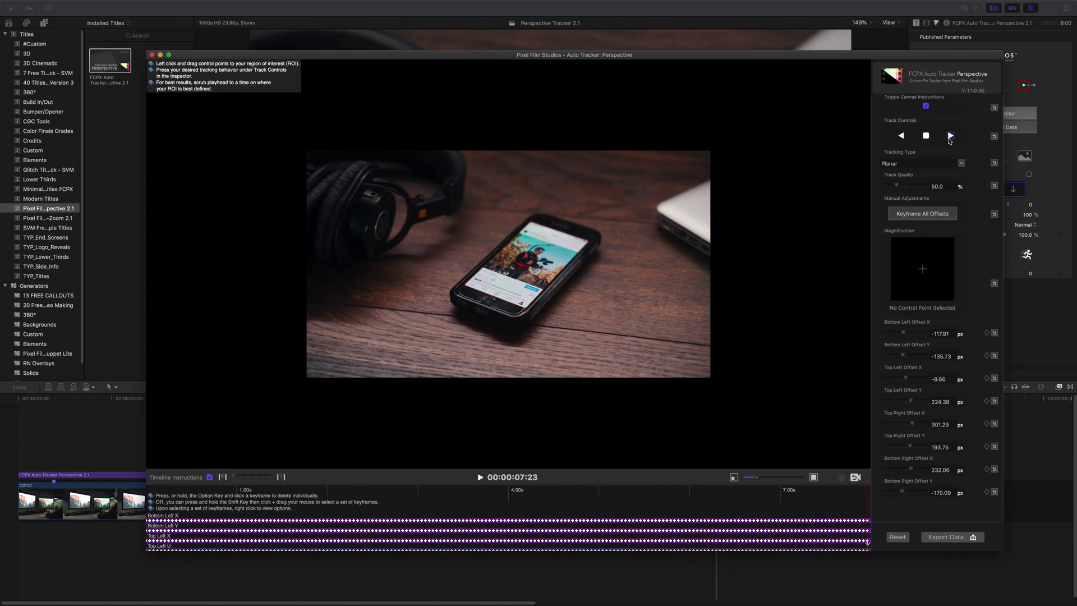
left_click(945, 537)
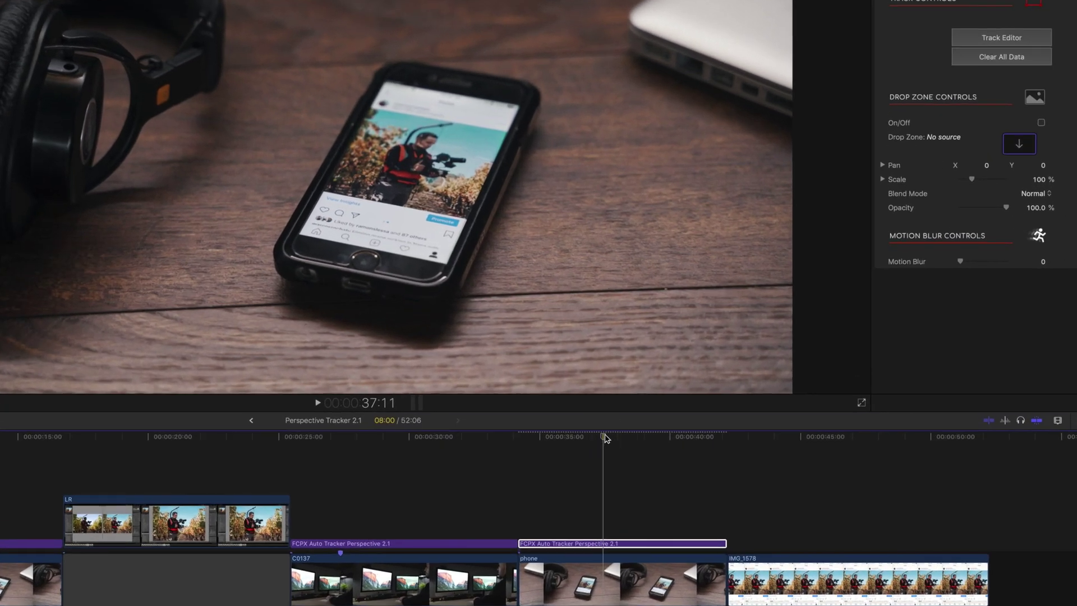
- At 37:12, enable the fourth title's drop zone and apply IMG_1578 as its source
left_click(605, 438)
left_click(1041, 123)
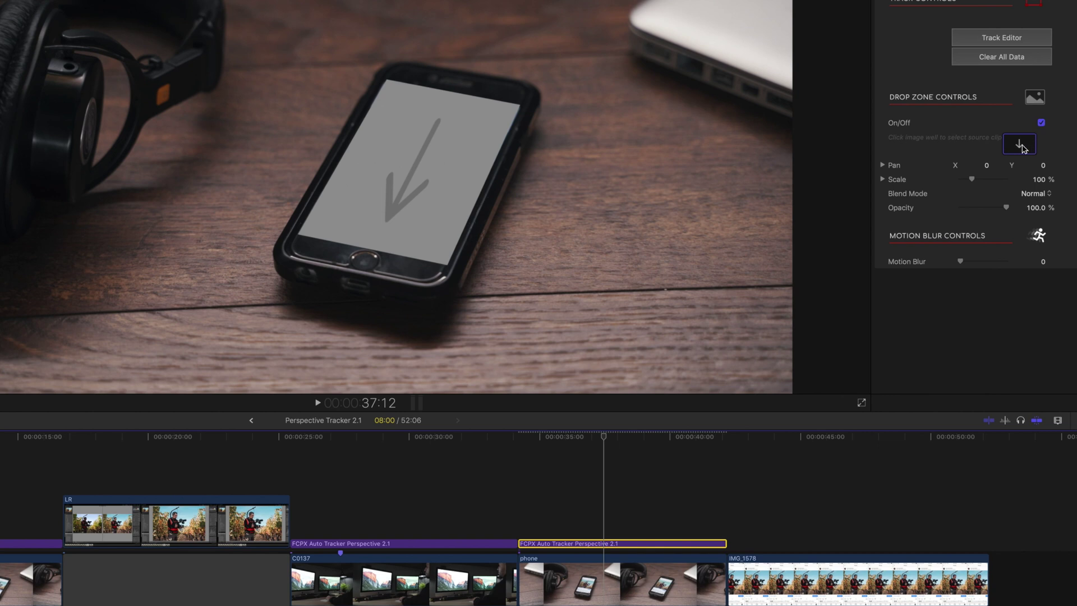
left_click(1020, 145)
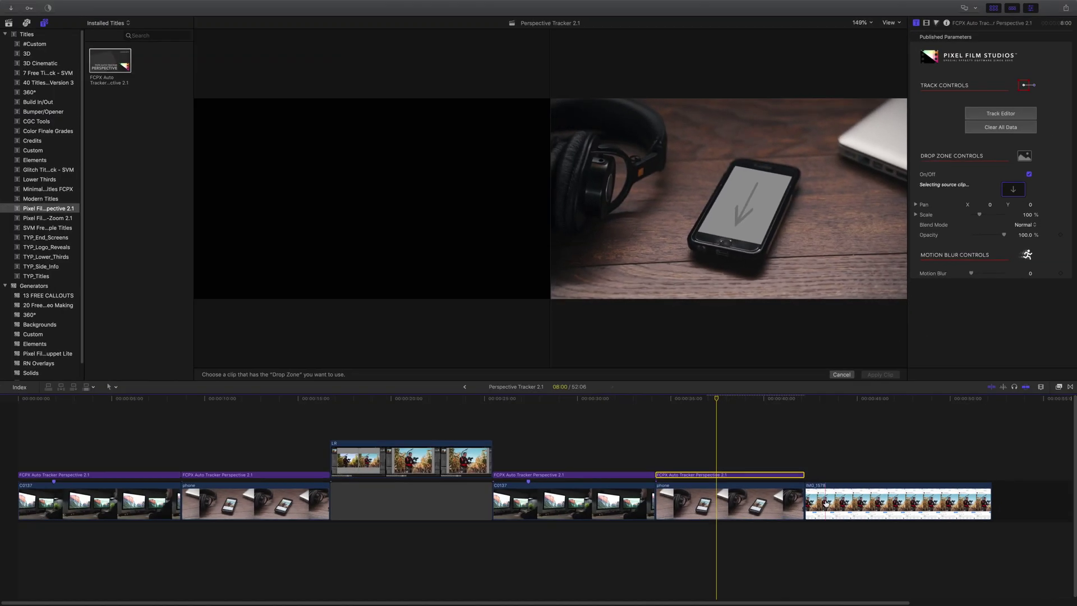
left_click(830, 491)
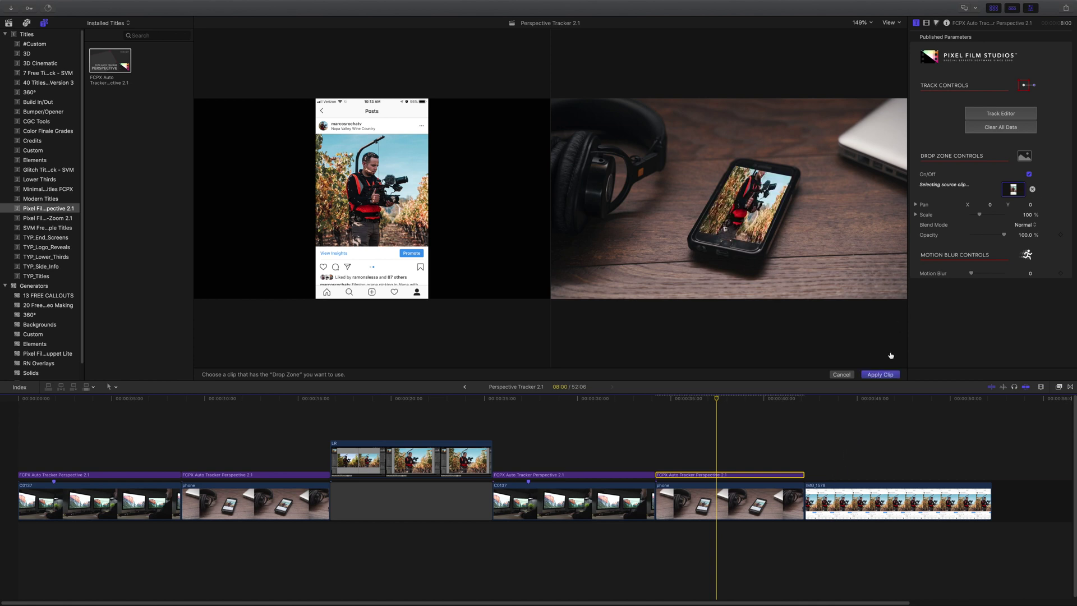
left_click(884, 374)
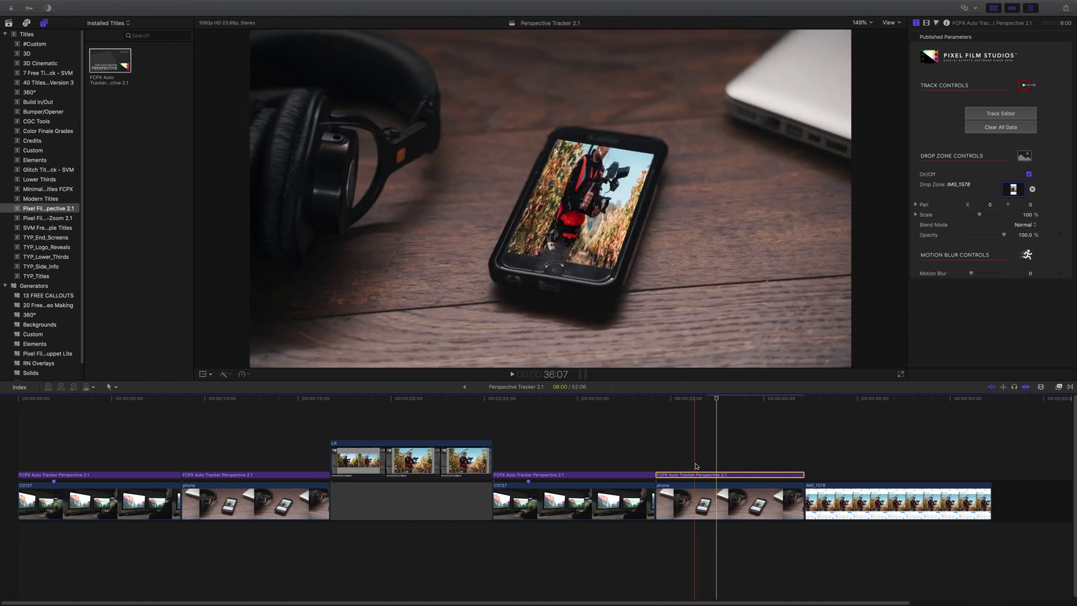
- Look up the earlier phone tracker clip's separate X/Y pan and scale values, including Scale Y 32.04 %
left_click(915, 205)
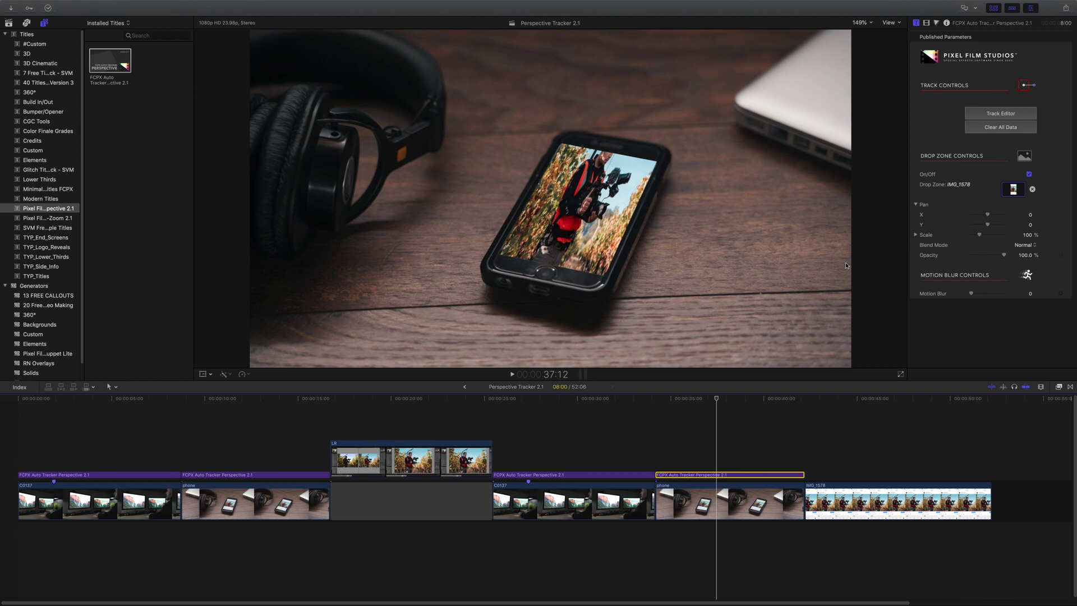
left_click(264, 474)
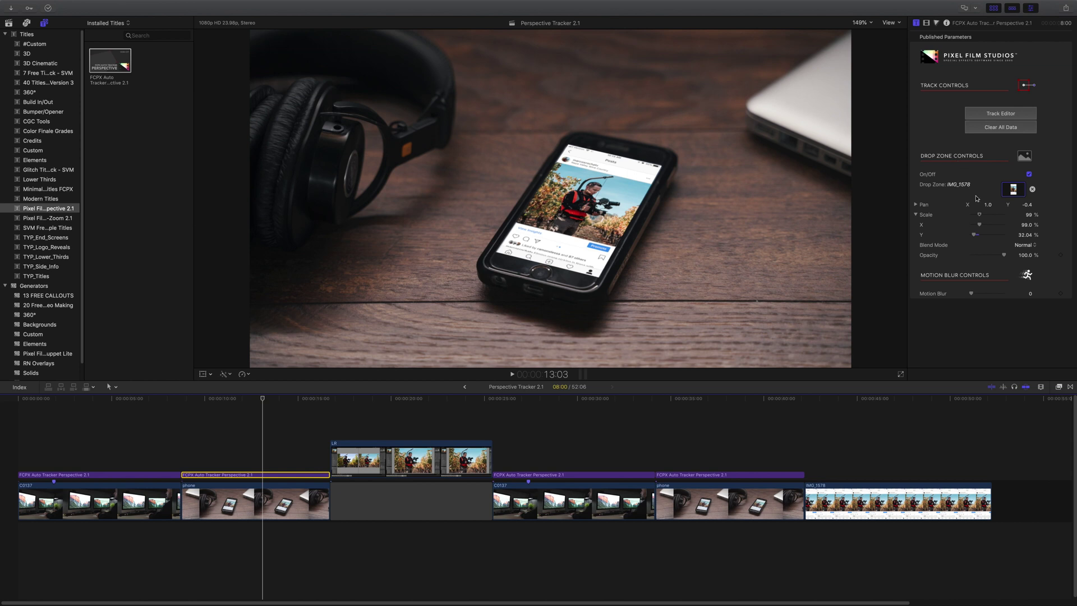
left_click(915, 205)
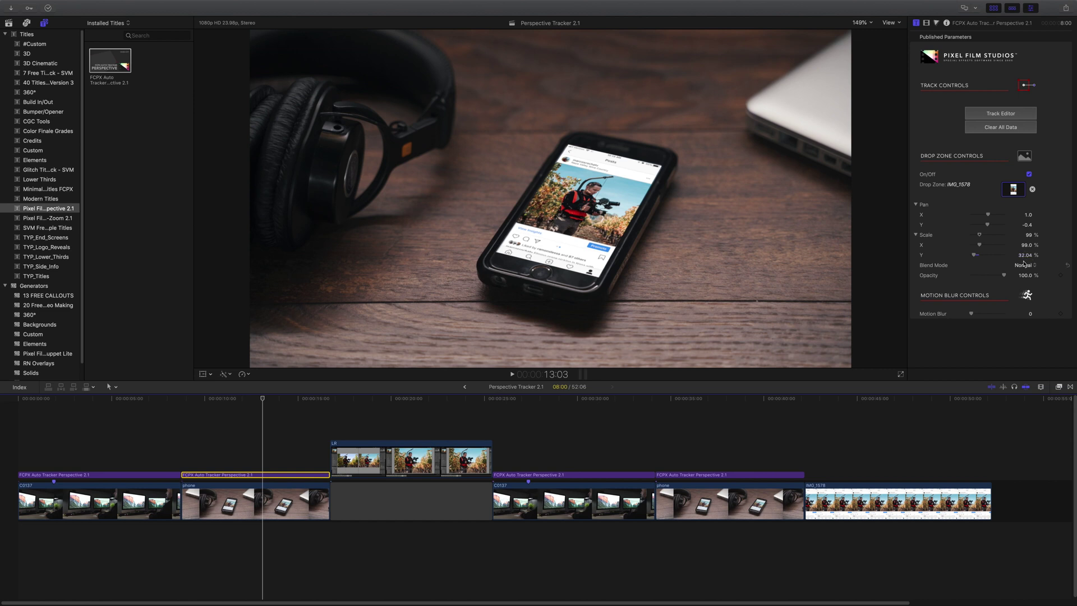
- Select the later phone tracker clip and squash its Scale Y to 31 %
left_click(722, 469)
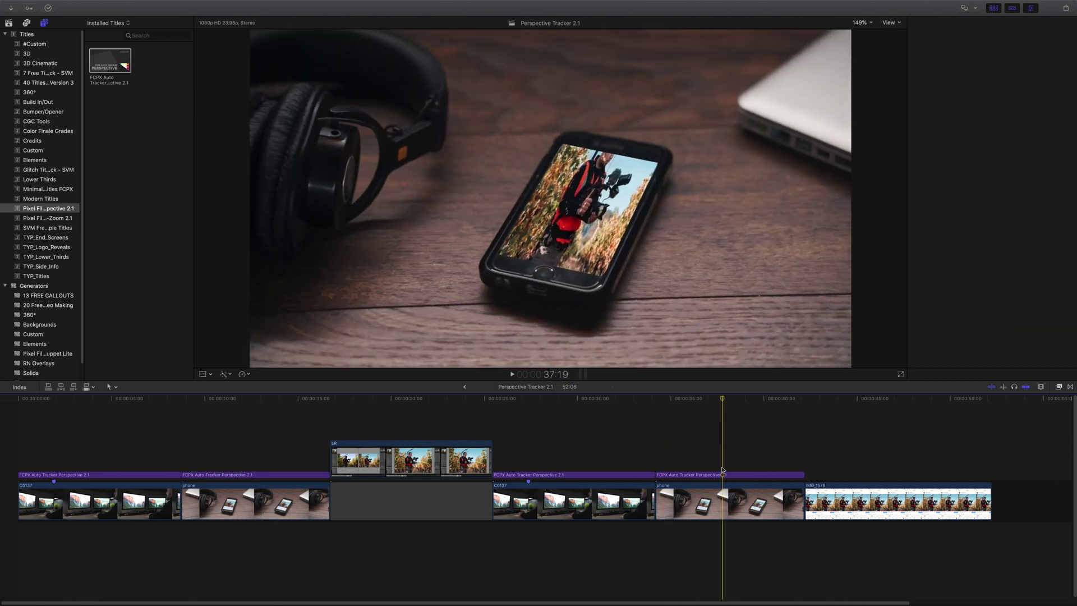
left_click(722, 472)
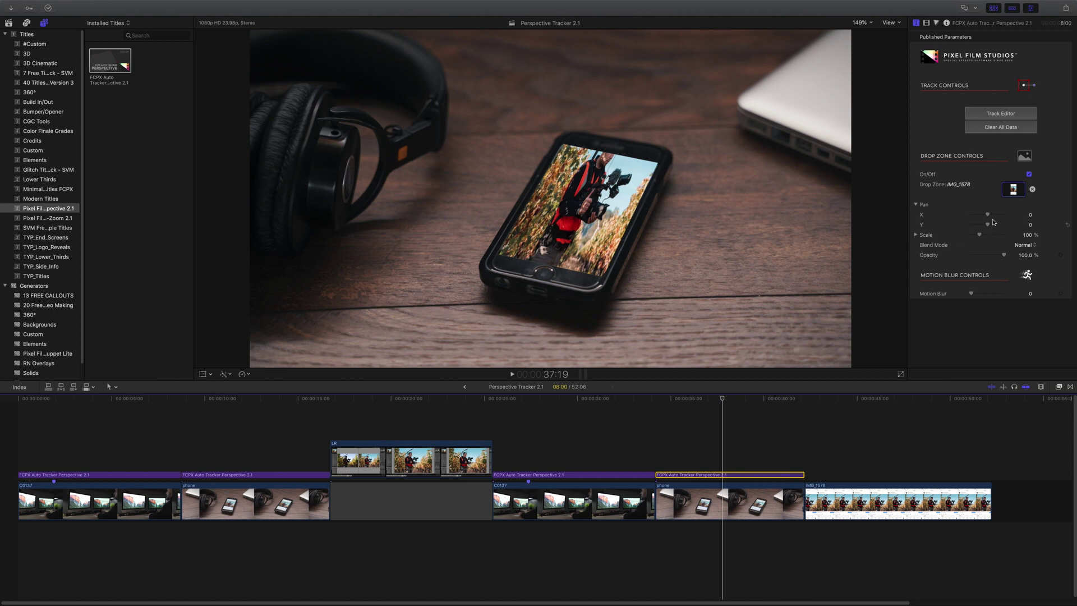
left_click(916, 235)
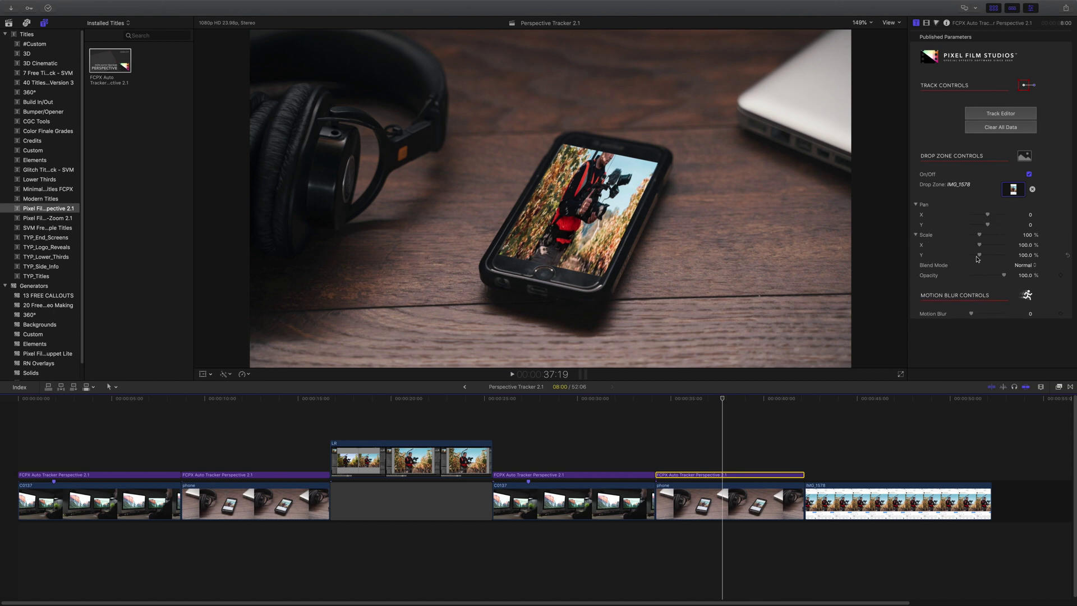
mouse_move(981, 258)
left_mouse_down()
mouse_move(965, 257)
mouse_move(975, 257)
left_mouse_up()
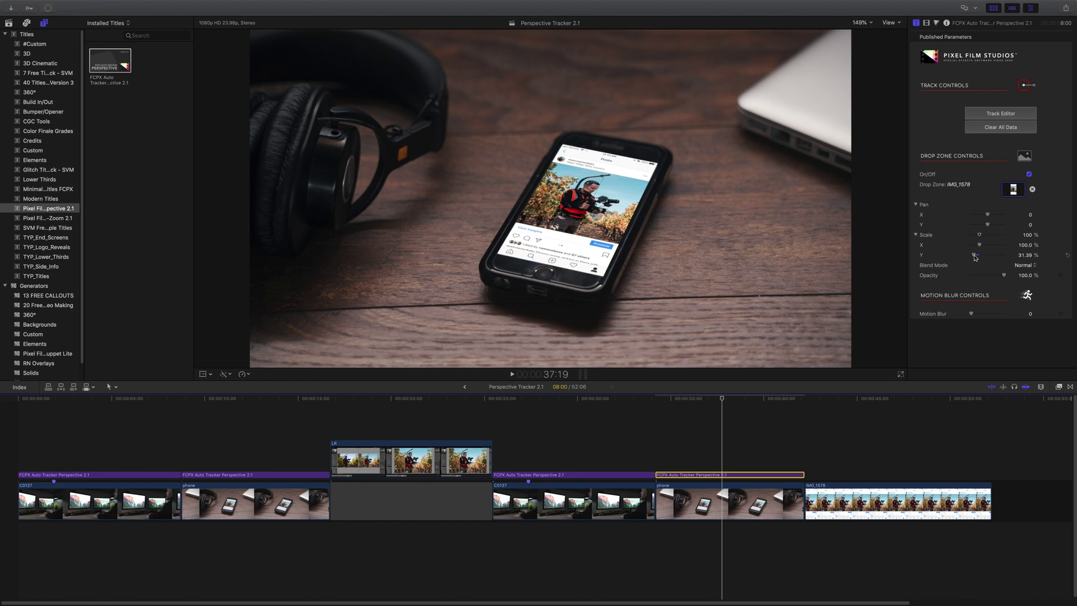
left_click(1022, 257)
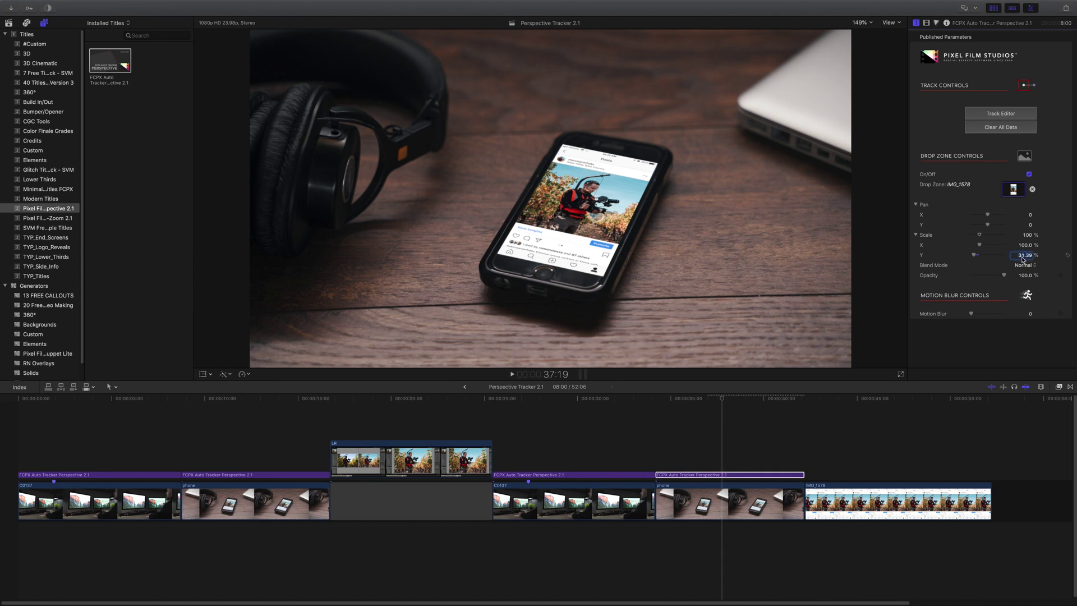
type("31")
key("Return")
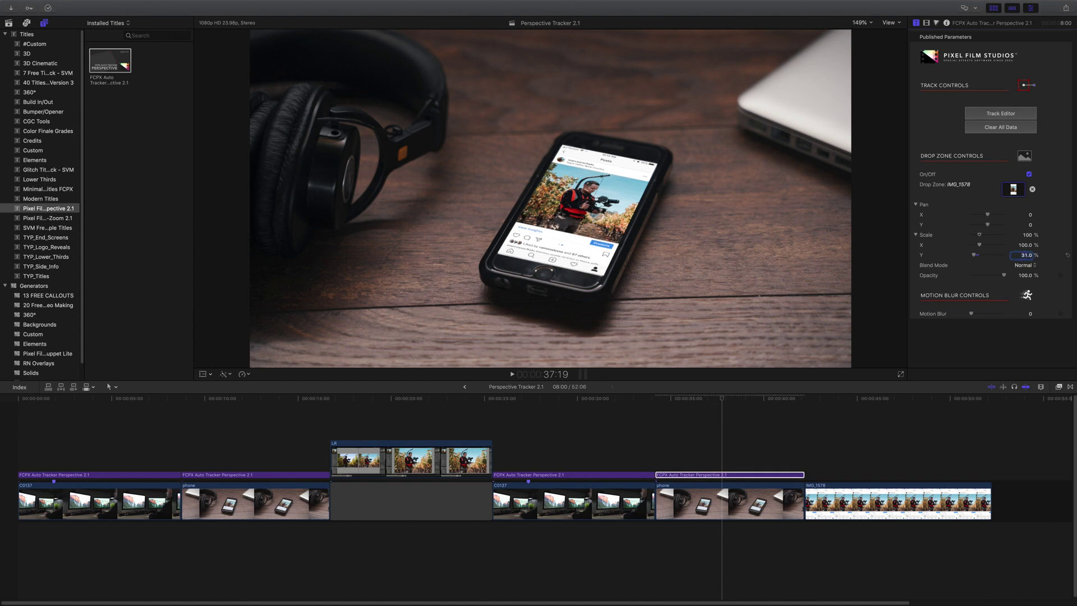
- Refine Scale Y to 32 % and play the phone shot from 34:05 to check the fit
left_click(975, 337)
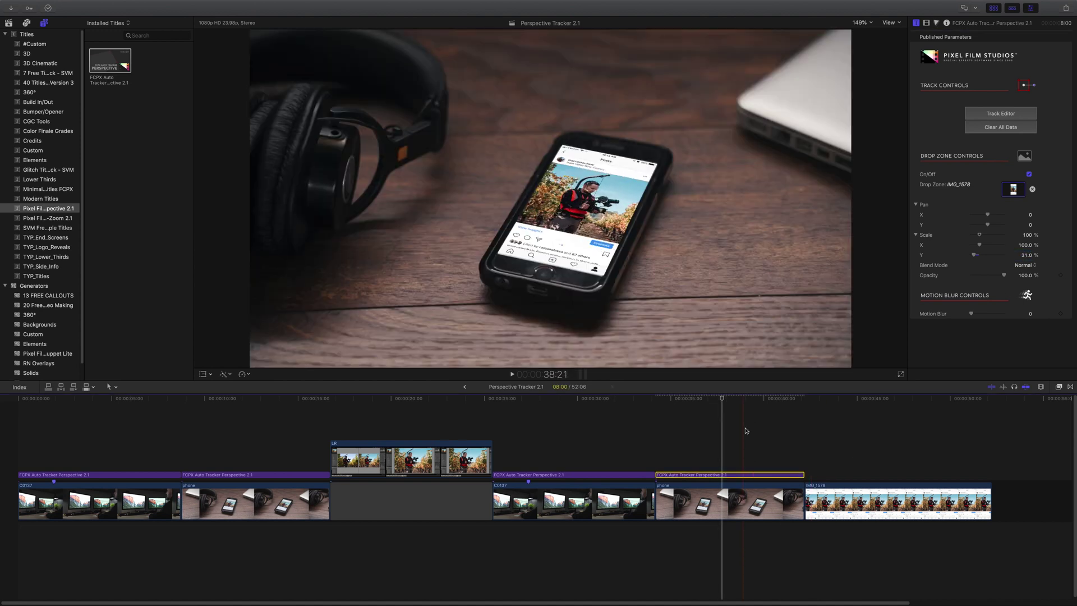
left_click(1027, 257)
type("32")
key("Return")
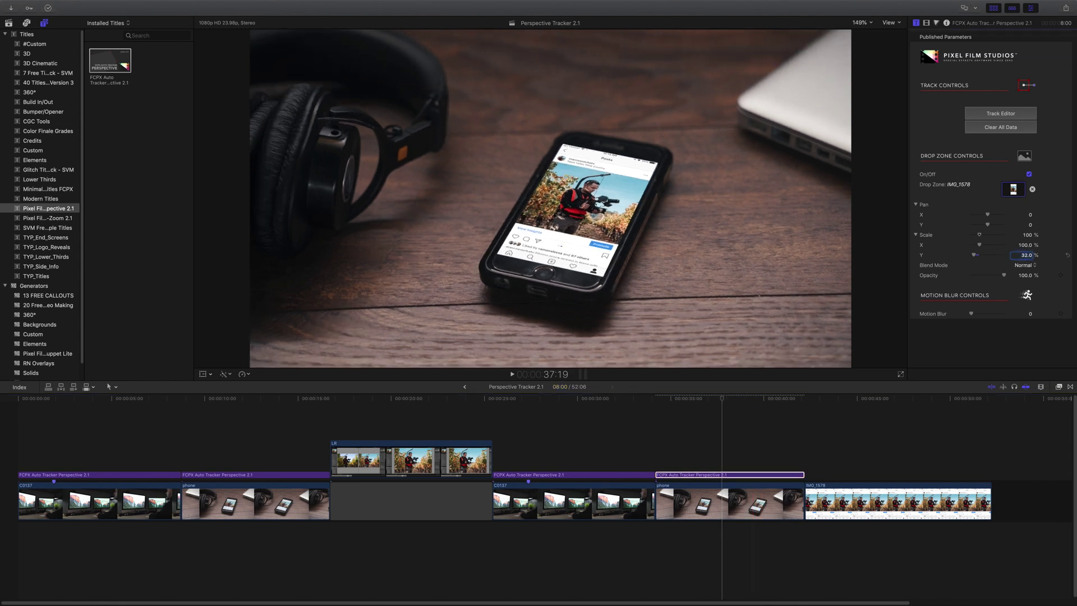
left_click(655, 434)
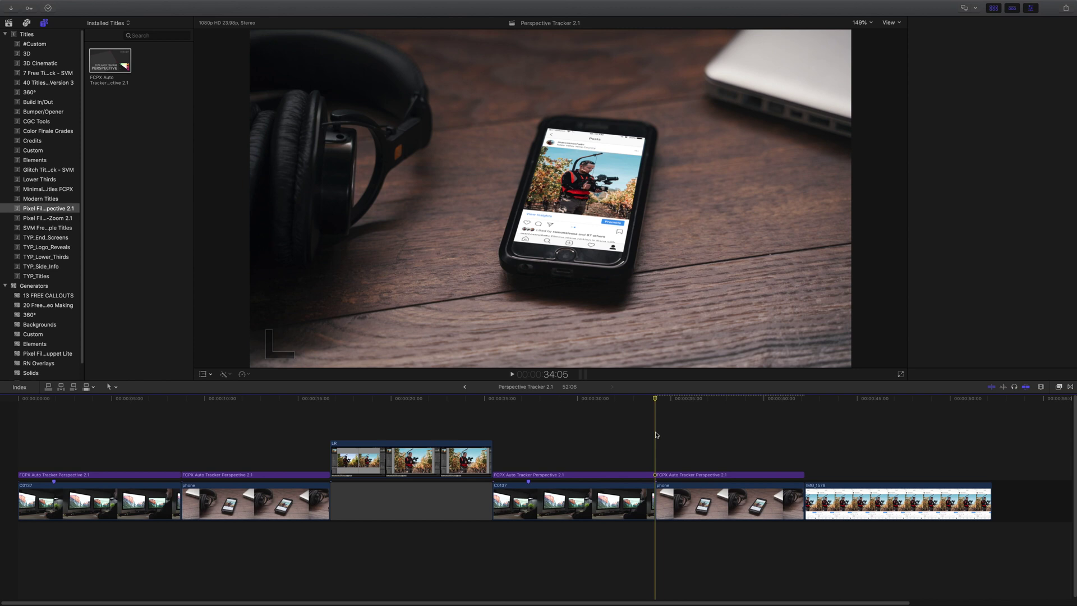
key("space")
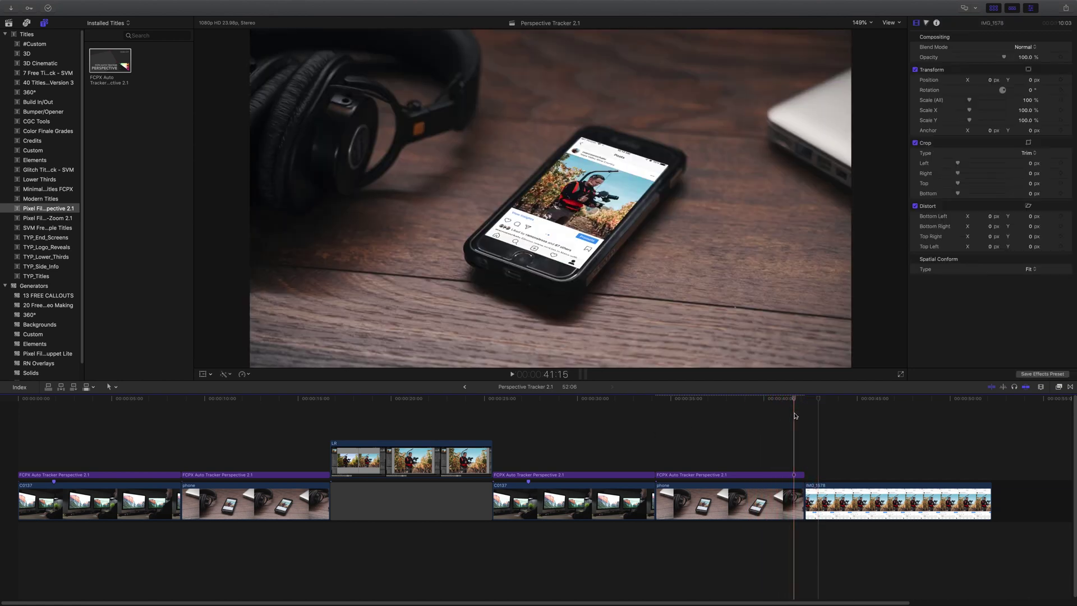
- Set the later phone tracker clip's Scale X to 99 %
left_click(575, 273)
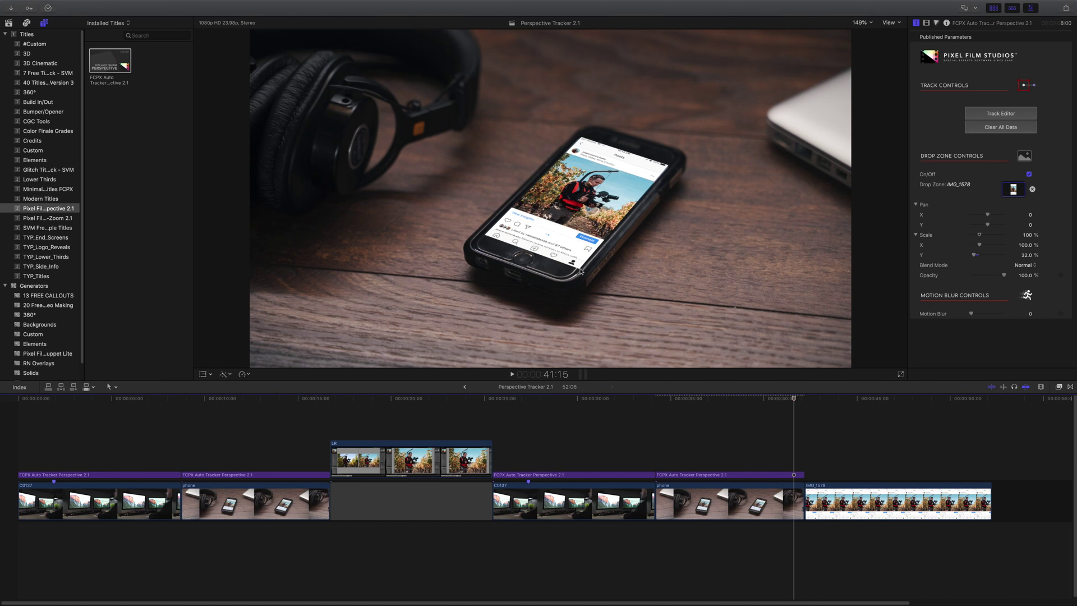
left_click(796, 474)
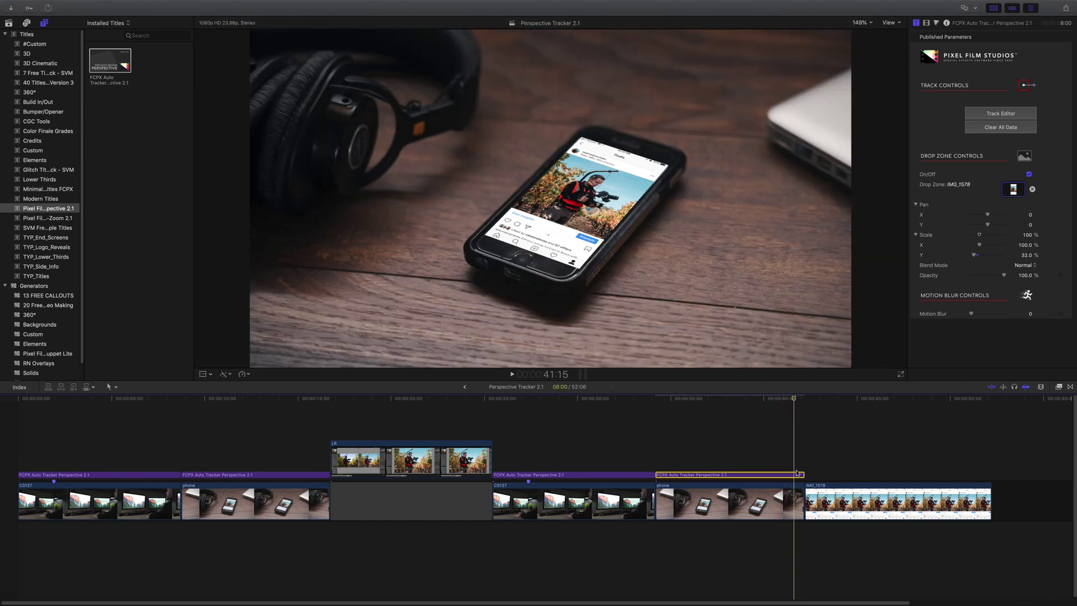
left_click(1026, 245)
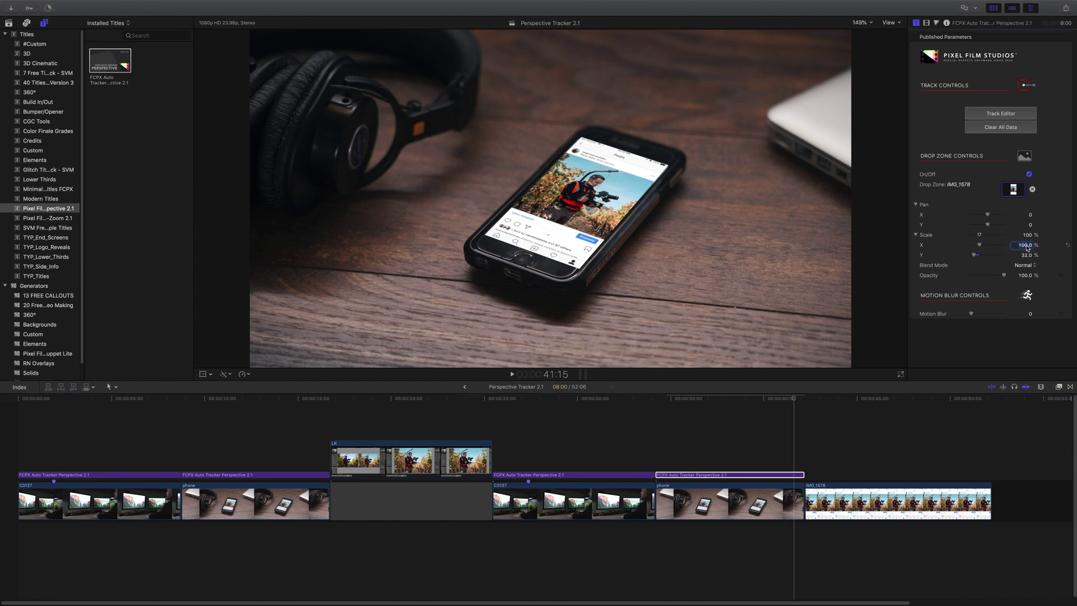
type("99")
key("Return")
- Try a Pan X of 1, then keep both Pan X and Pan Y at 0
left_click(1030, 216)
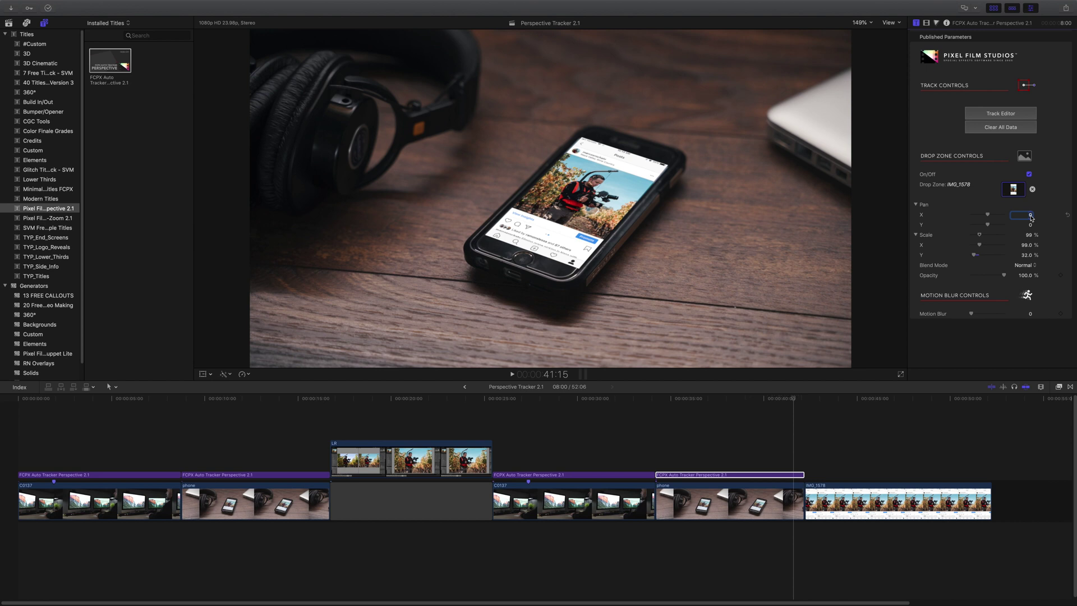
type("1")
key("Return")
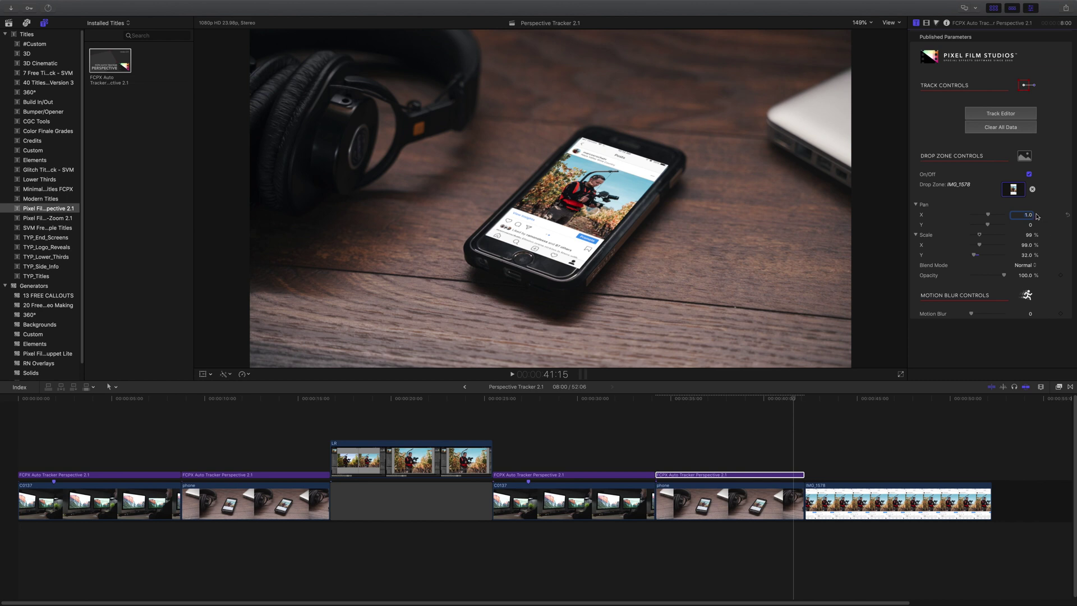
left_click(1066, 217)
left_click(1030, 224)
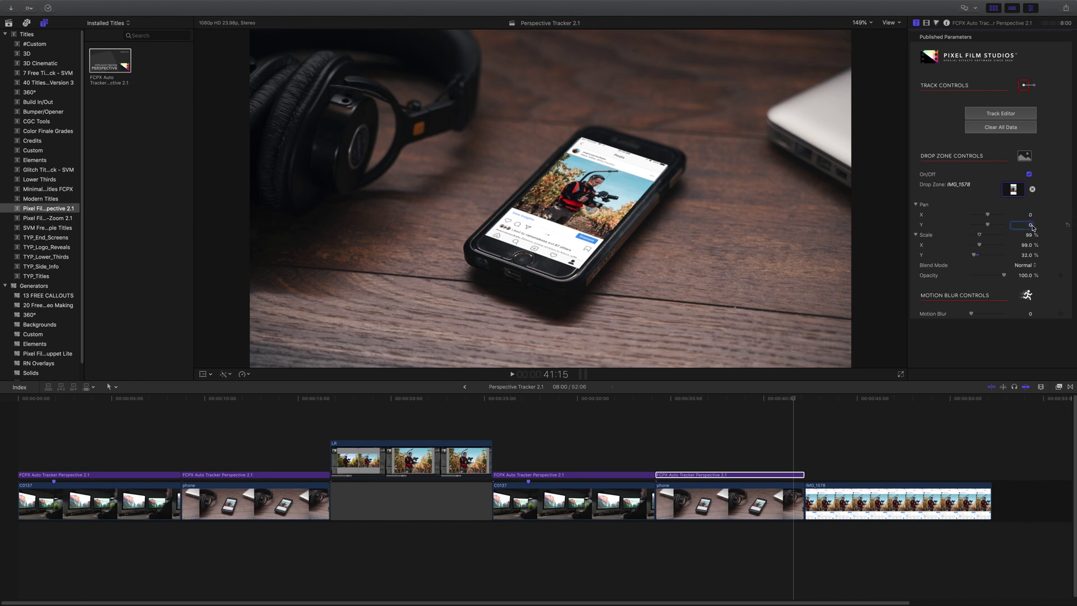
key("Return")
- In the Track Editor, pull the phone's bottom-right tracked corner inward, check later frames, and export the data
left_click(796, 414)
left_click(997, 118)
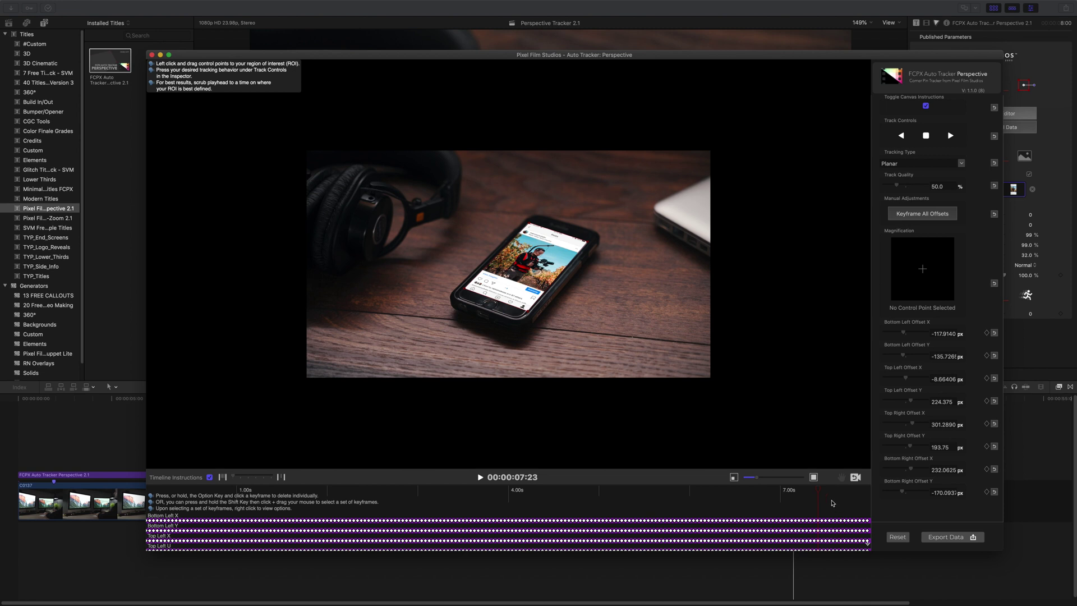
left_click_drag(820, 489, 733, 488)
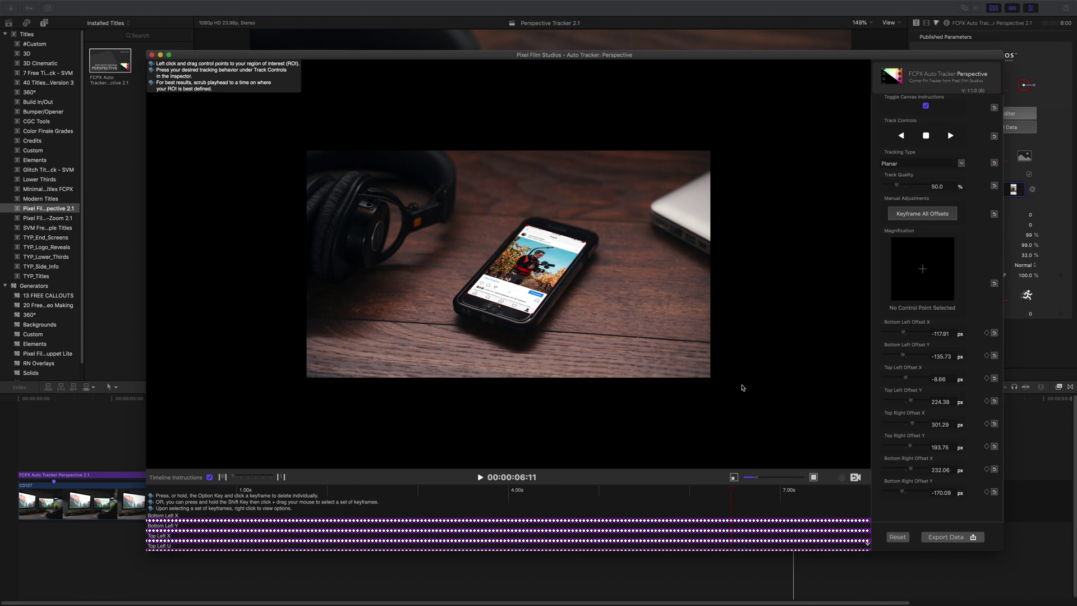
left_click_drag(531, 321, 530, 319)
key("shift+Right")
key("shift+Right")
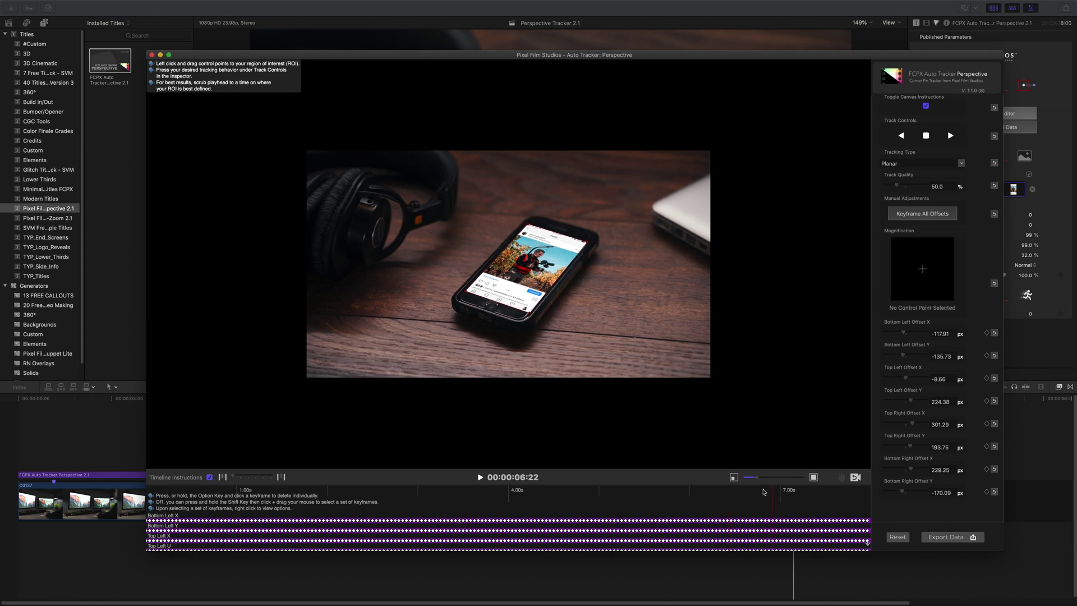
left_click(824, 492)
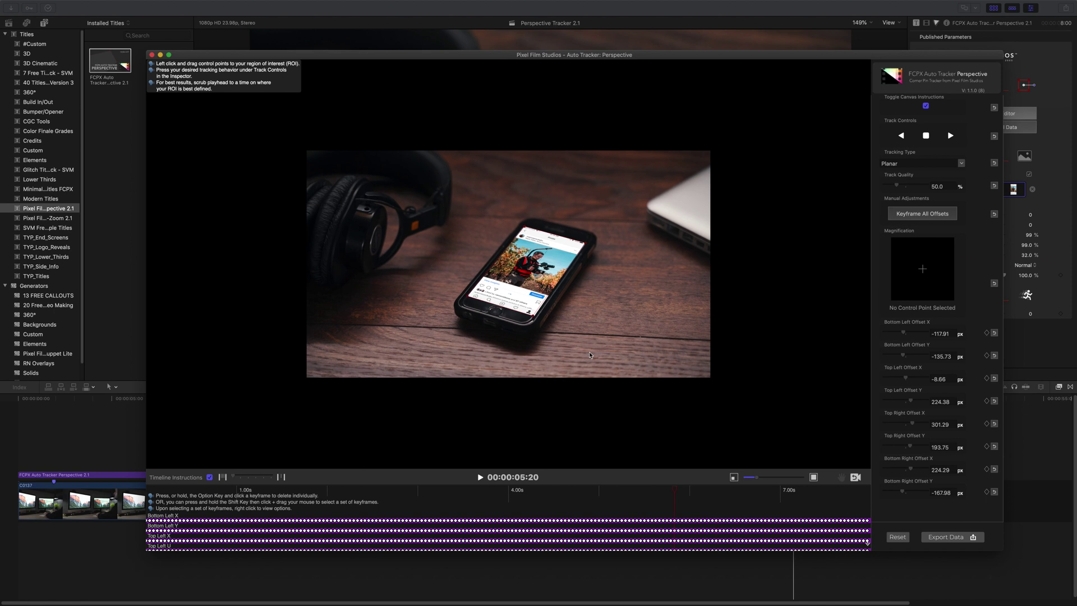
left_click(839, 498)
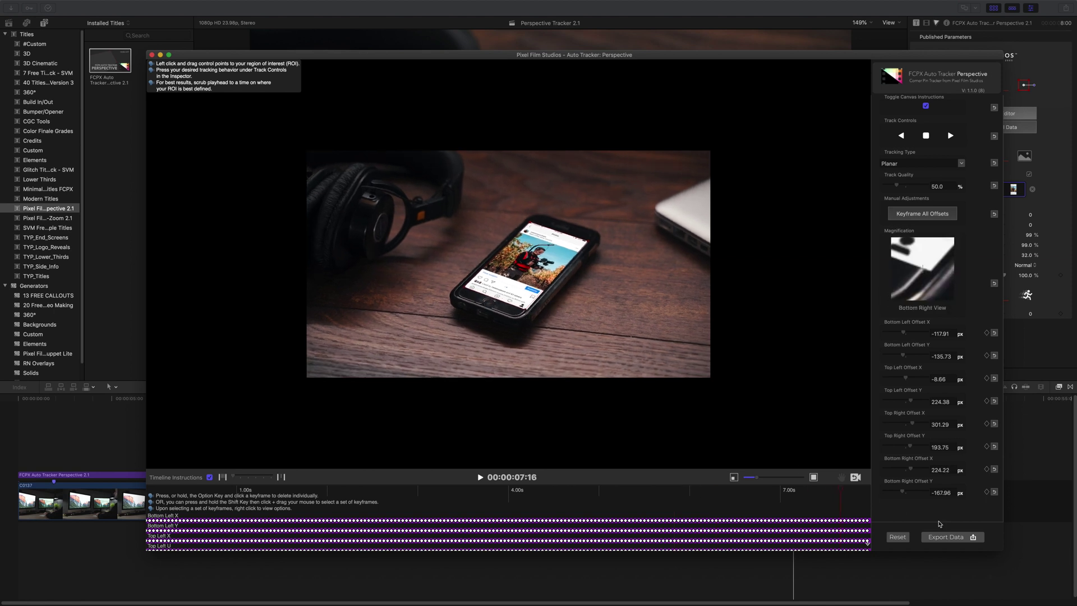
left_click(949, 537)
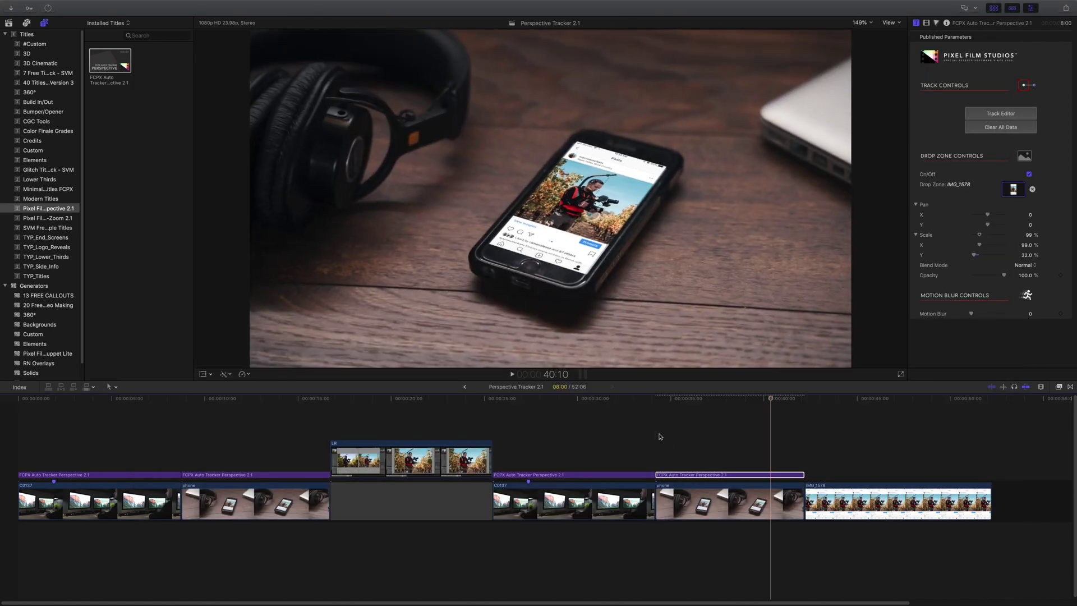
- Play and scrub through the later phone shot, stopping at 37:19, to confirm the Instagram post follows the screen
key("space")
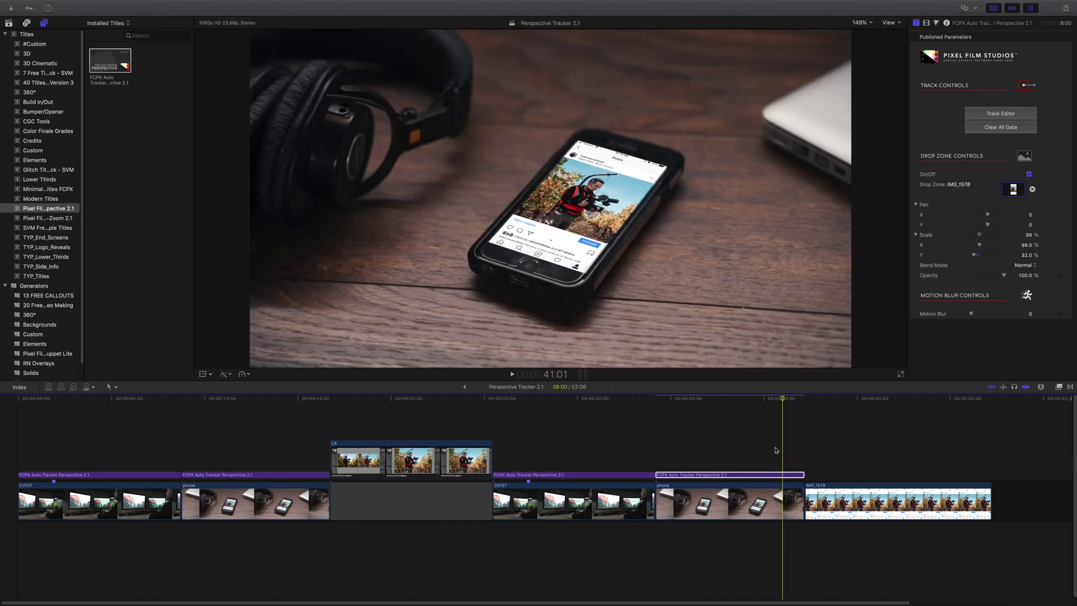
left_click(769, 405)
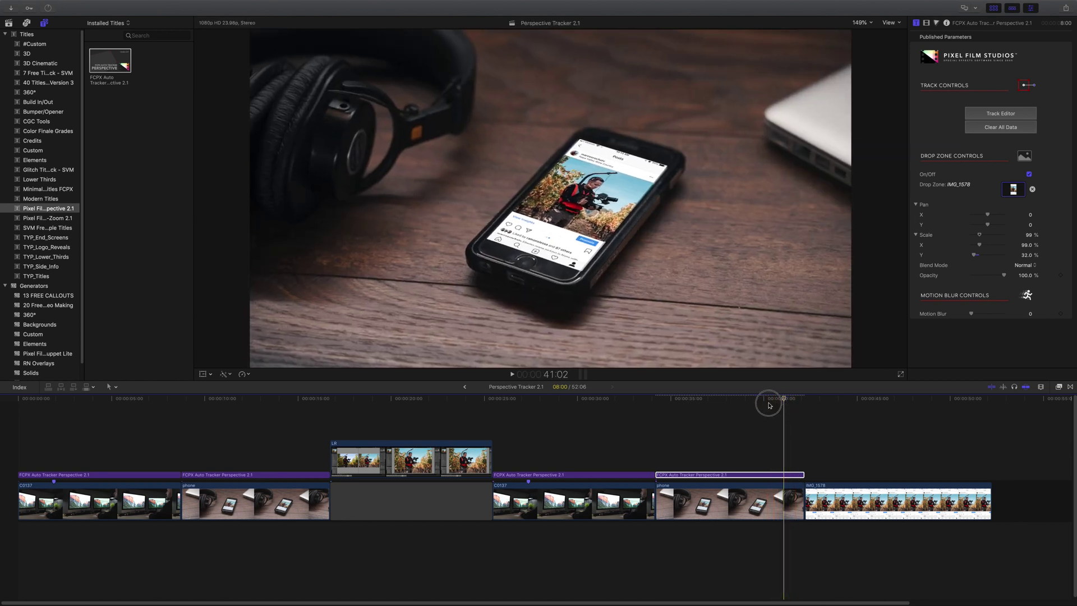
left_click_drag(769, 405, 662, 431)
key("space")
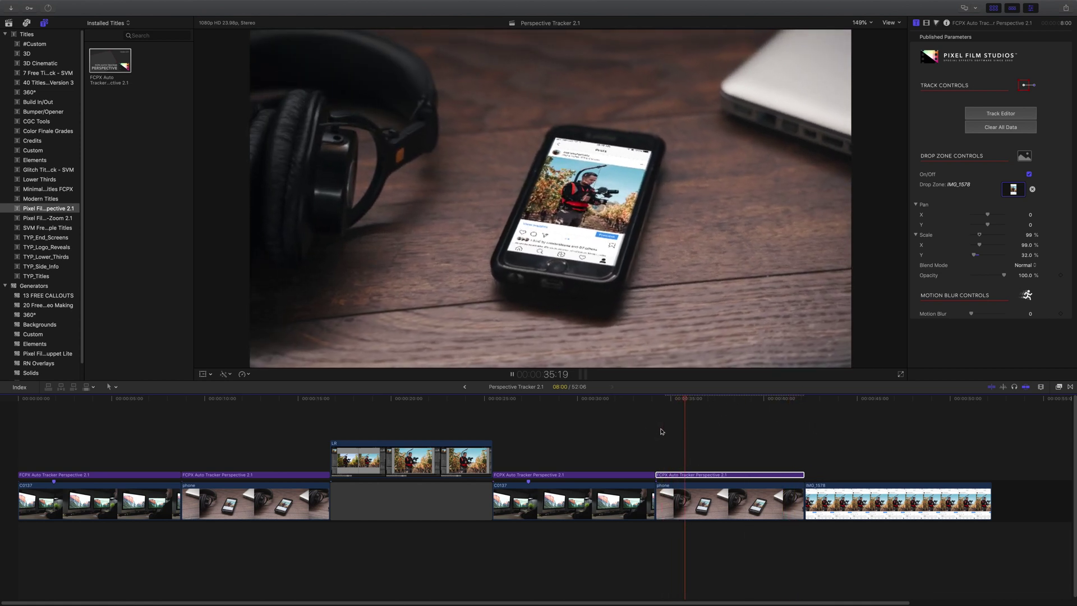
key("space")
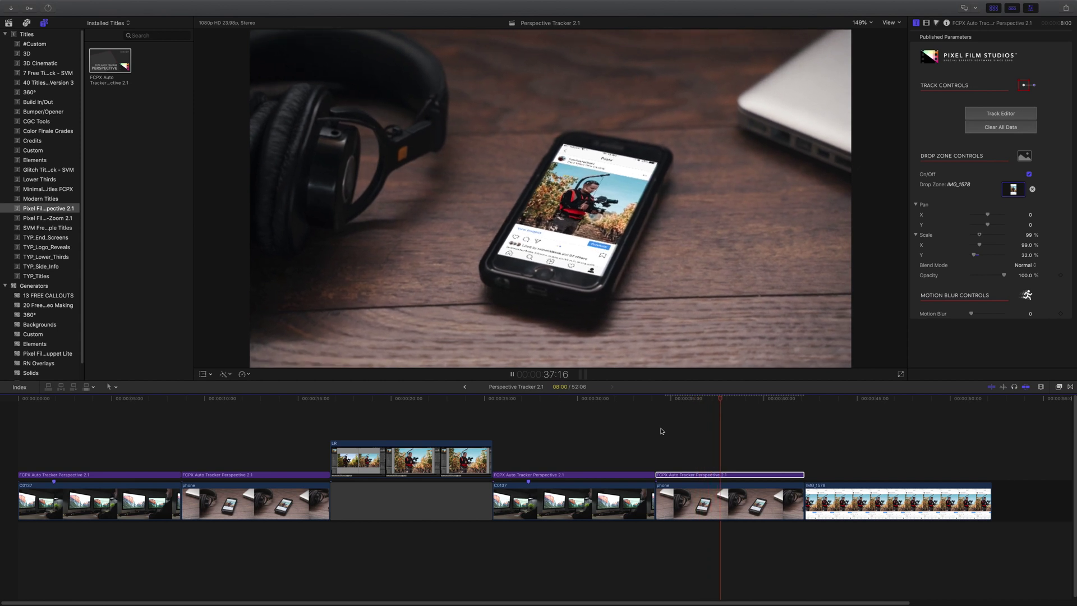